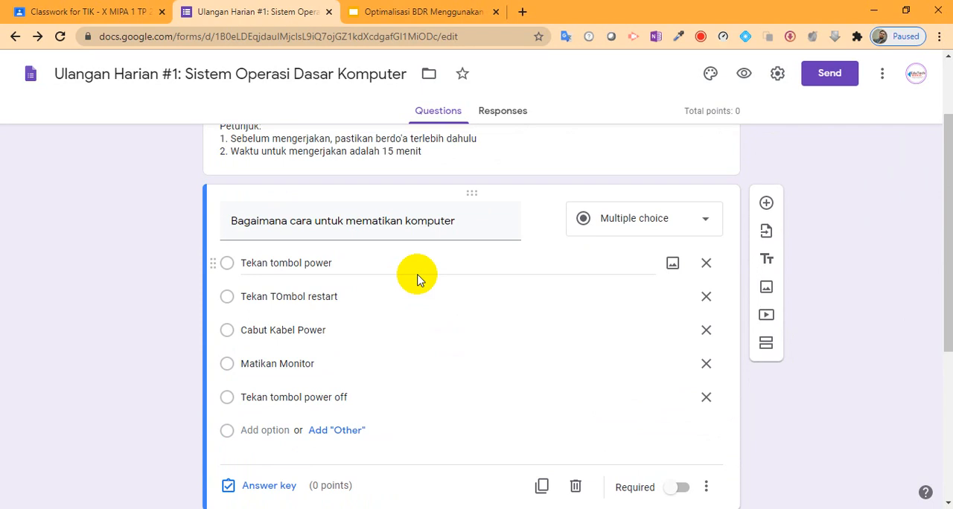
# - Review the two multiple-choice questions, their answer options and the answer key setting of the question about switching the computer off
pyautogui.scroll(-3, 418, 277)
pyautogui.scroll(2, 419, 275)
pyautogui.scroll(1, 419, 277)
pyautogui.scroll(-2, 417, 287)
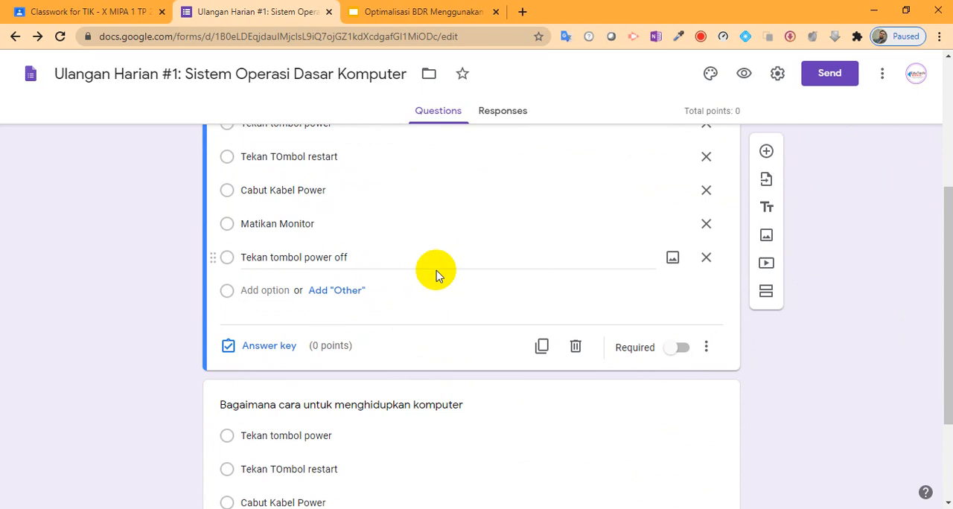
pyautogui.scroll(3, 436, 268)
pyautogui.scroll(-1, 435, 262)
pyautogui.scroll(-2, 435, 262)
pyautogui.tripleClick(380, 192)
pyautogui.scroll(2, 404, 253)
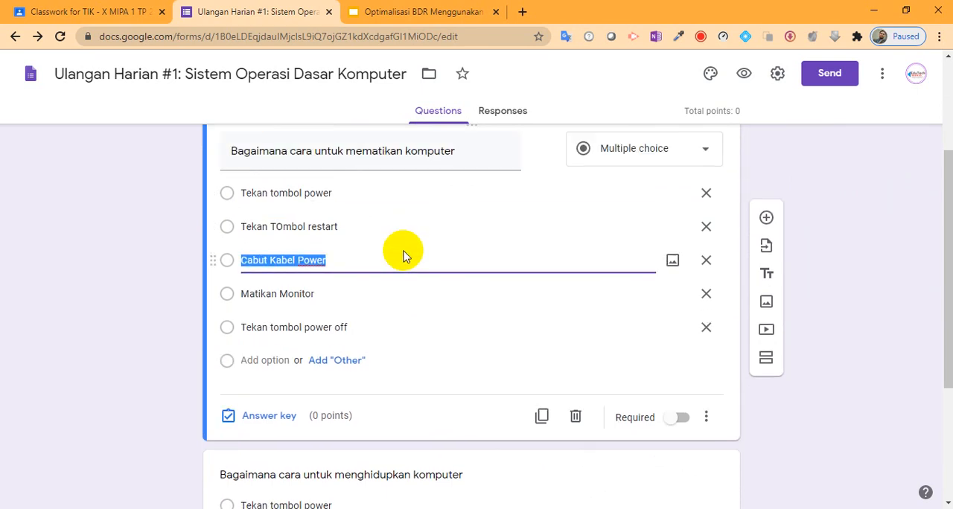
pyautogui.scroll(-2, 404, 253)
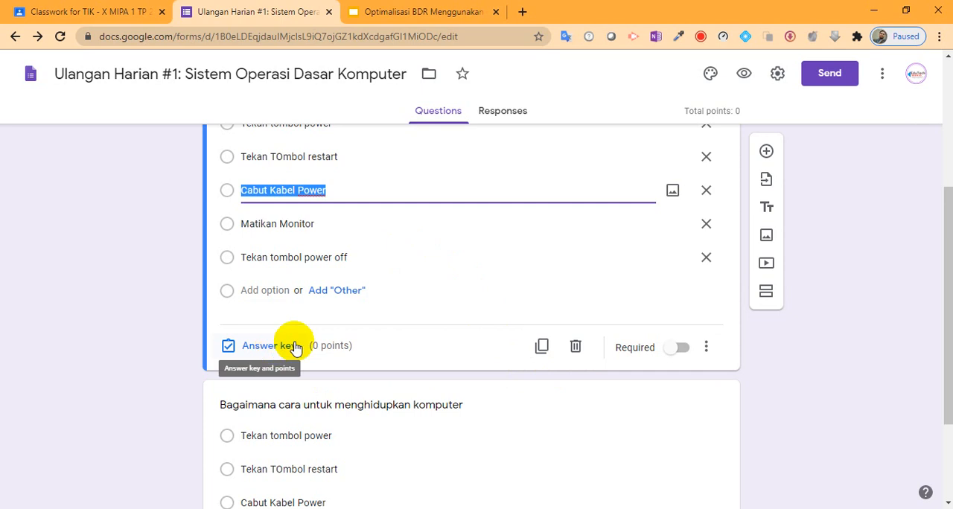
pyautogui.scroll(1, 305, 353)
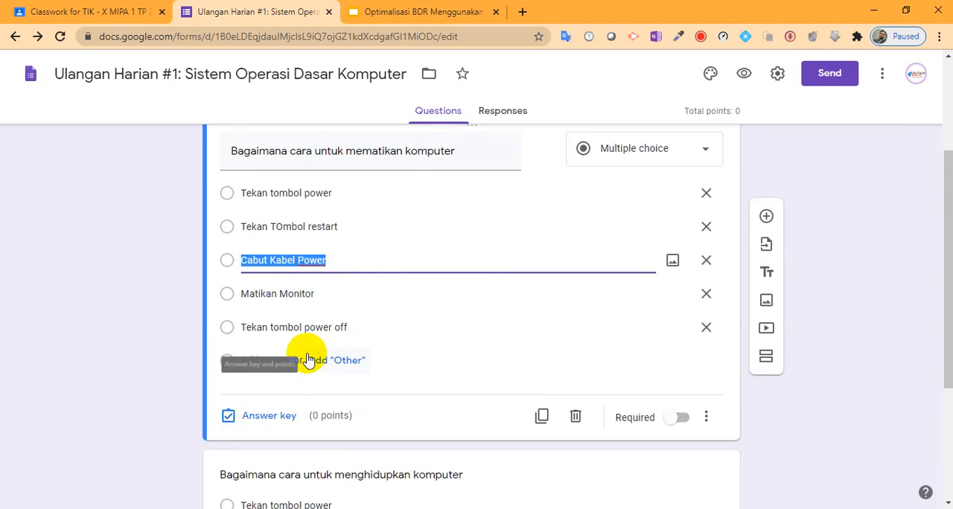
# - In the answer key for "Bagaimana cara untuk mematikan komputer", mark "Tekan tombol power off" as correct and assign 50 points
pyautogui.click(270, 416)
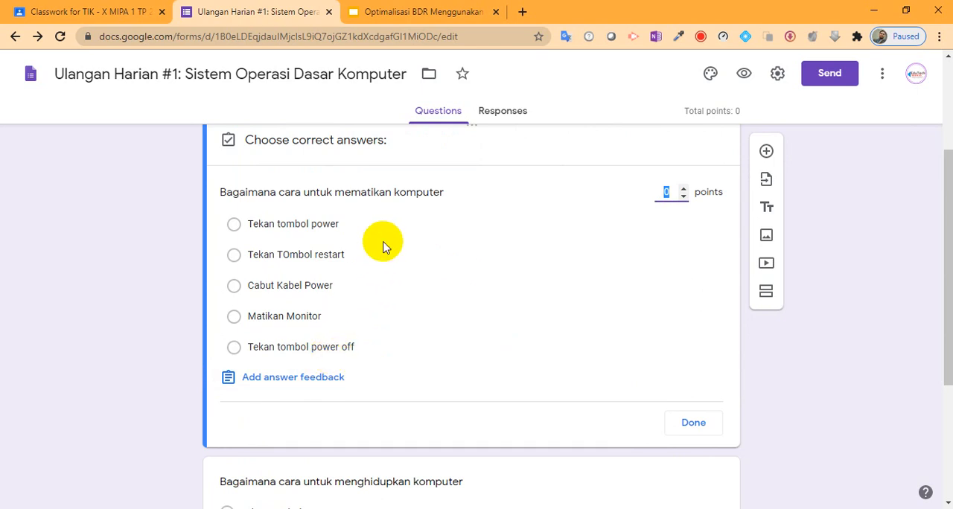
pyautogui.click(357, 350)
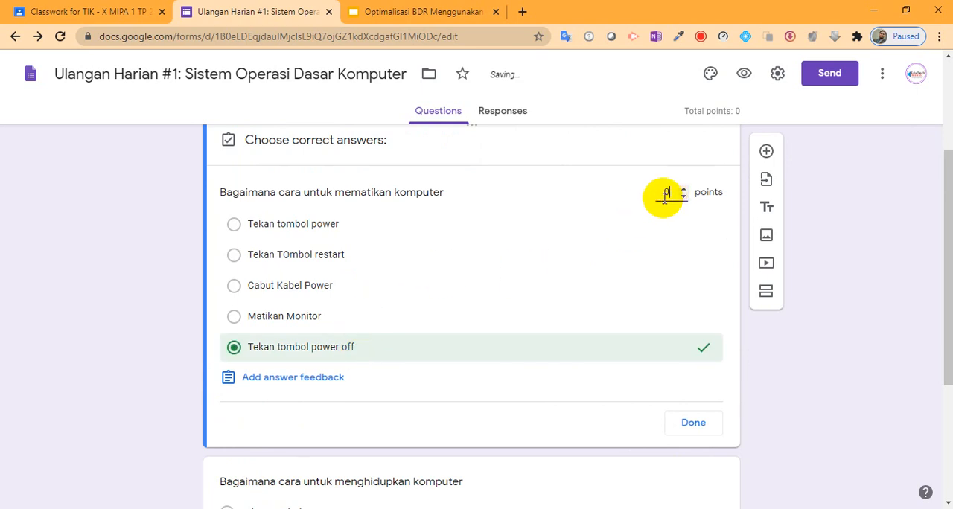
pyautogui.click(664, 195)
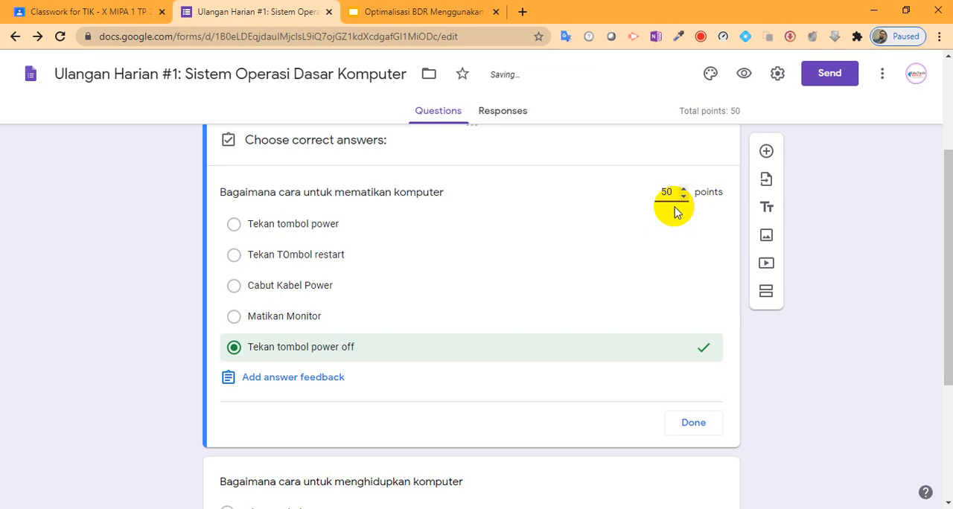
pyautogui.click(696, 422)
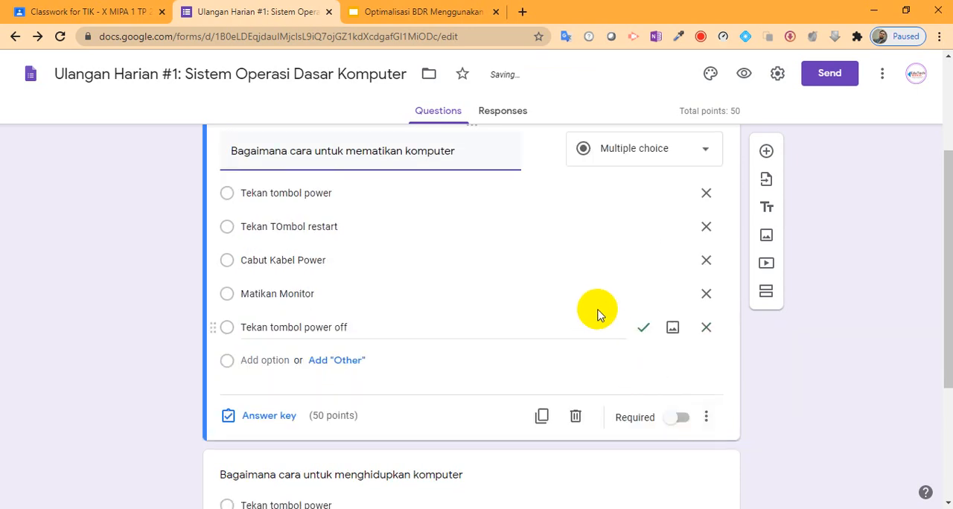
# - In the answer key for "Bagaimana cara untuk menghidupkan komputer", mark "Tekan tombol power" as correct and assign 50 points
pyautogui.scroll(-3, 535, 341)
pyautogui.click(347, 361)
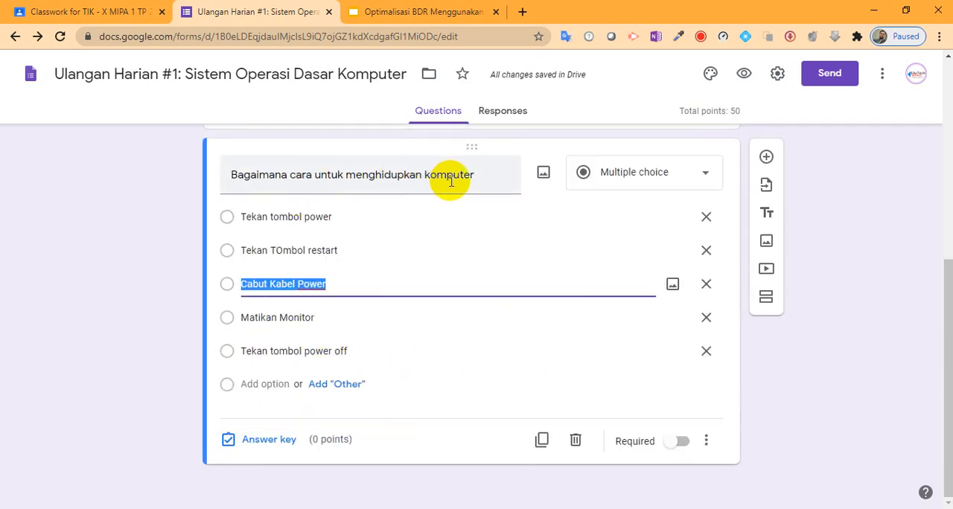
pyautogui.click(272, 440)
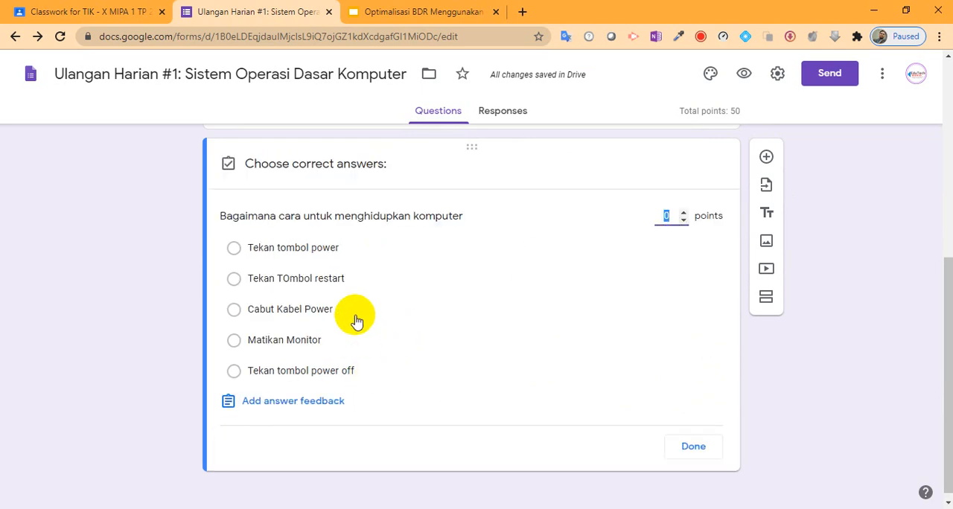
pyautogui.click(356, 256)
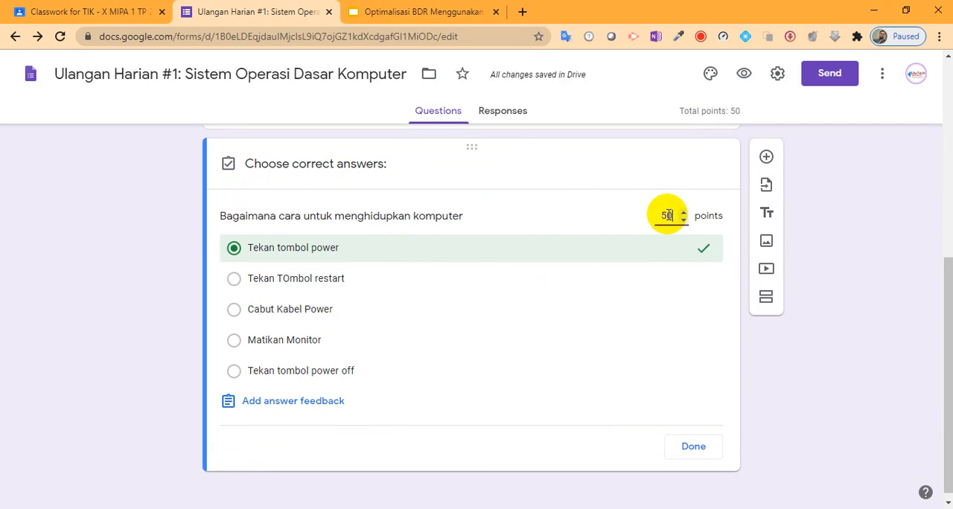
pyautogui.click(667, 215)
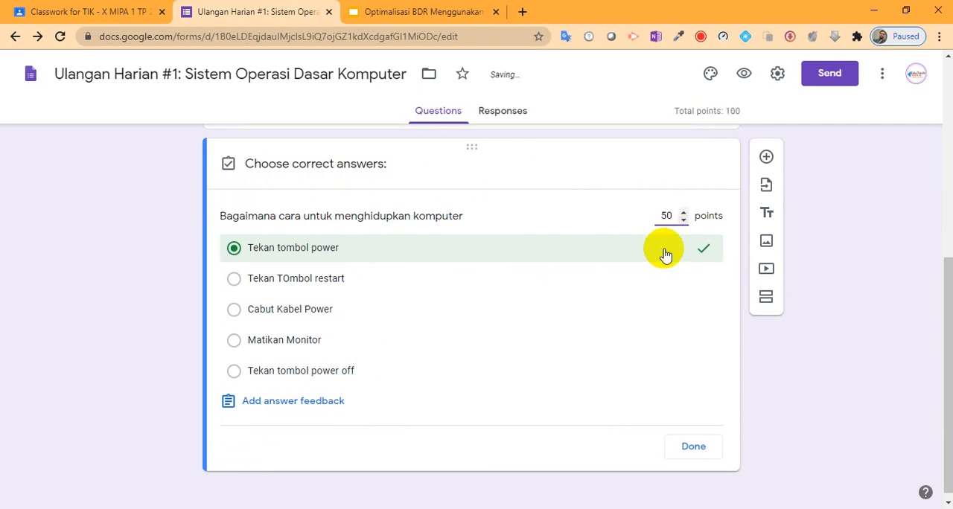
pyautogui.click(696, 445)
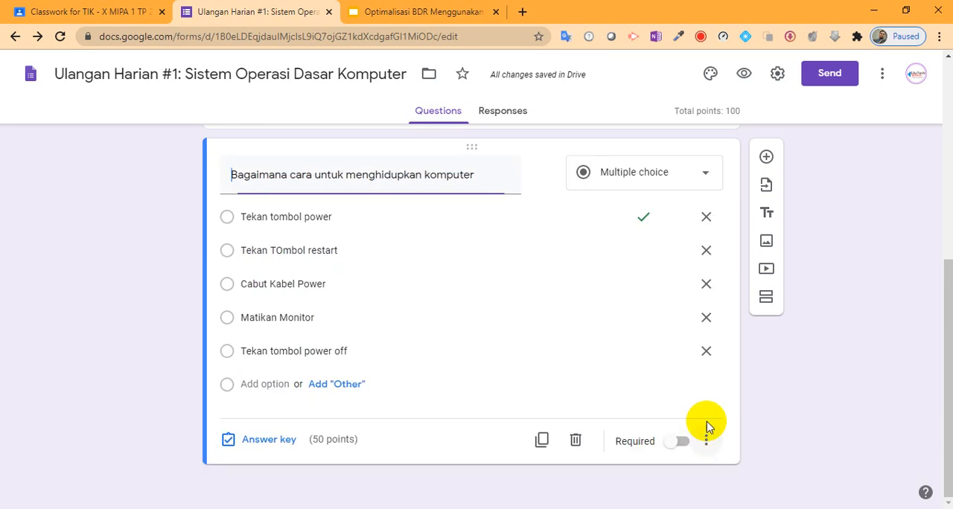
# - Close the form editor and assign "Ulangan Harian #1: Sistem Operasi Dasar Komputer" to the class in Google Classroom
pyautogui.scroll(6, 865, 347)
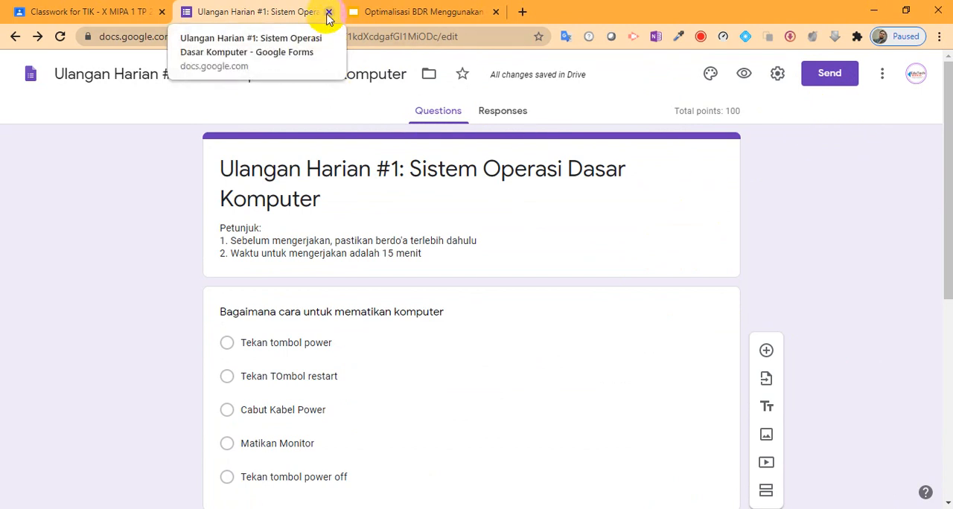
pyautogui.click(329, 13)
pyautogui.click(123, 18)
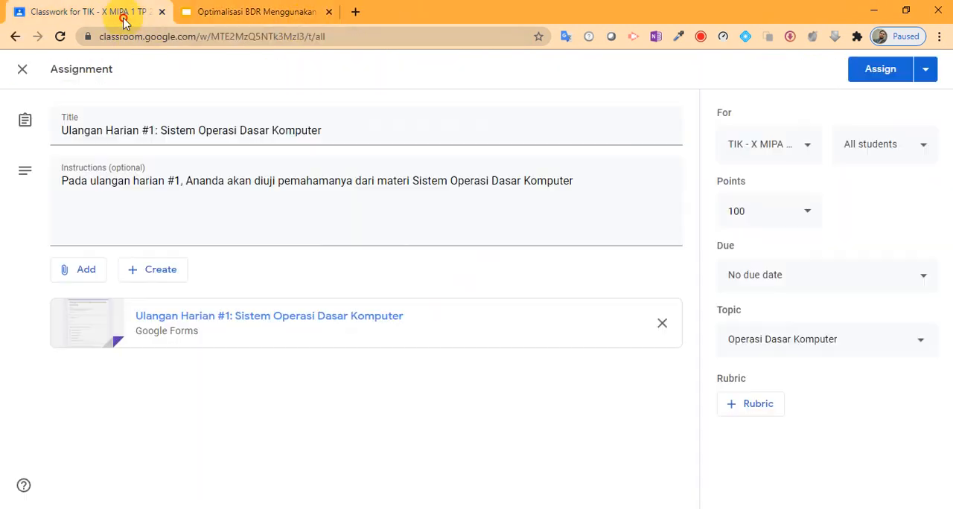
pyautogui.click(875, 74)
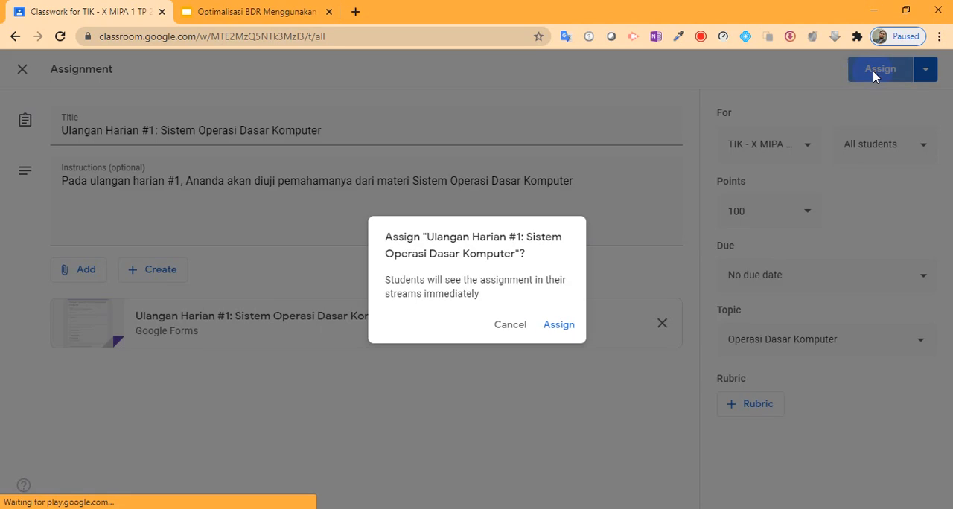
pyautogui.click(557, 326)
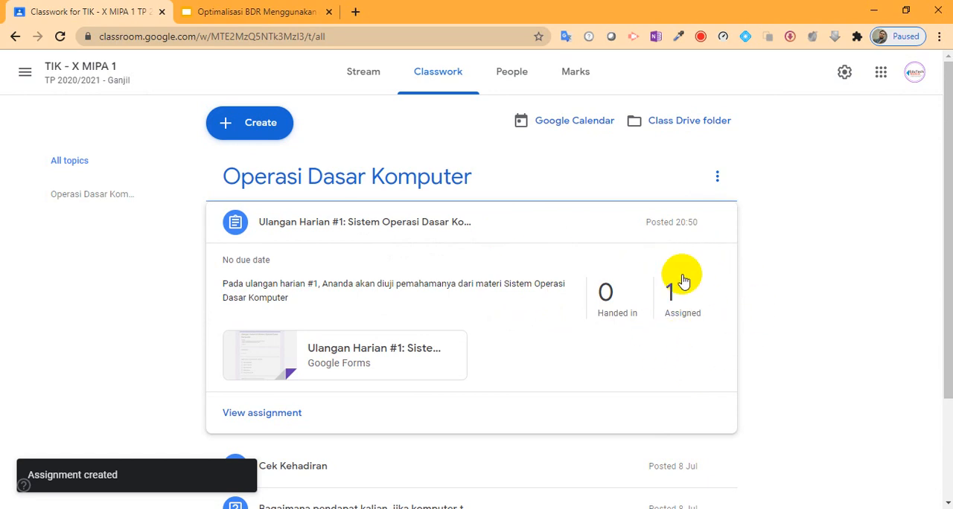
# - Check the class's list of teachers and students and return to the classwork page
pyautogui.click(521, 74)
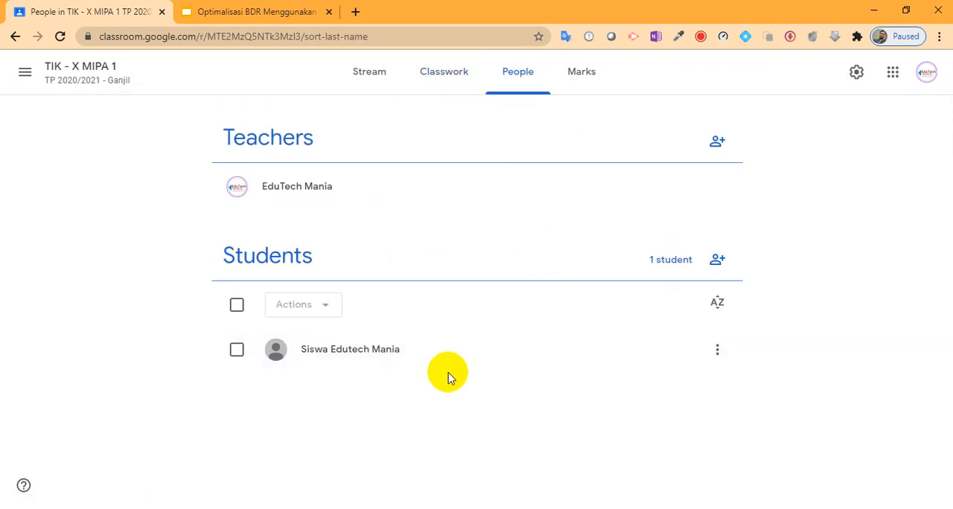
pyautogui.click(443, 89)
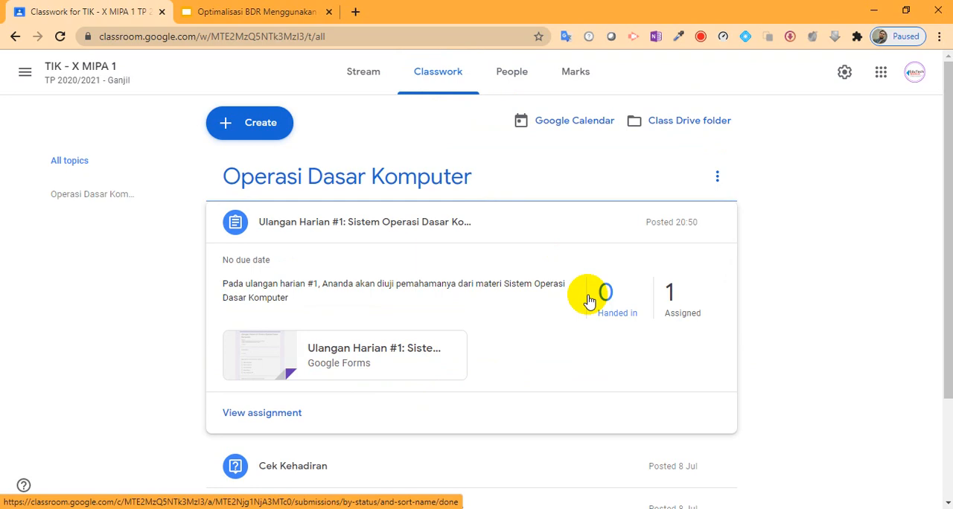
# - Switch to the incognito Chrome window with the student's Classroom and check which account is signed in
pyautogui.hotkey('alt', 'Tab')
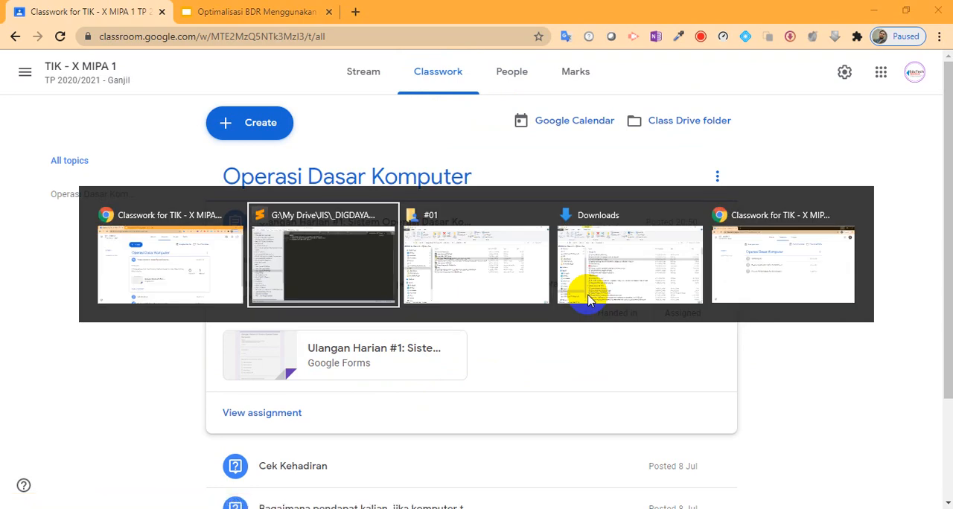
pyautogui.click(798, 259)
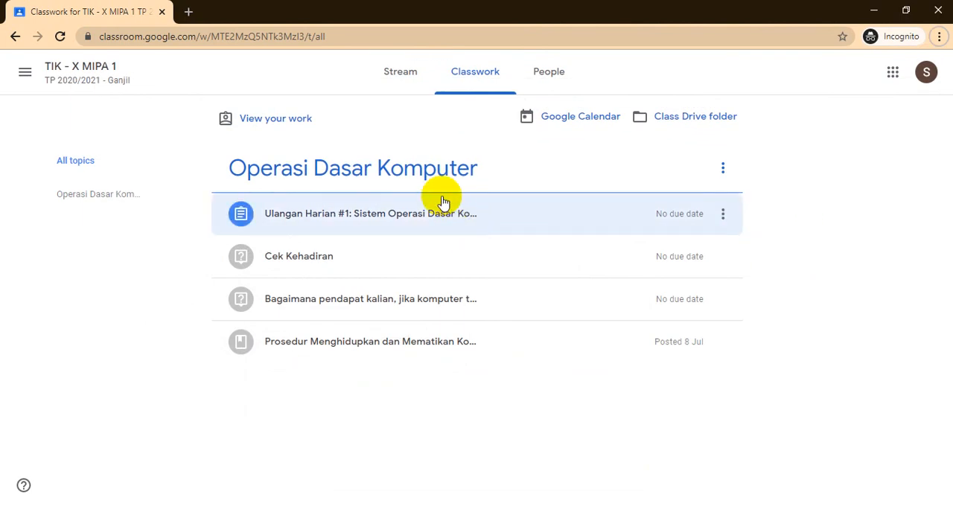
pyautogui.click(925, 72)
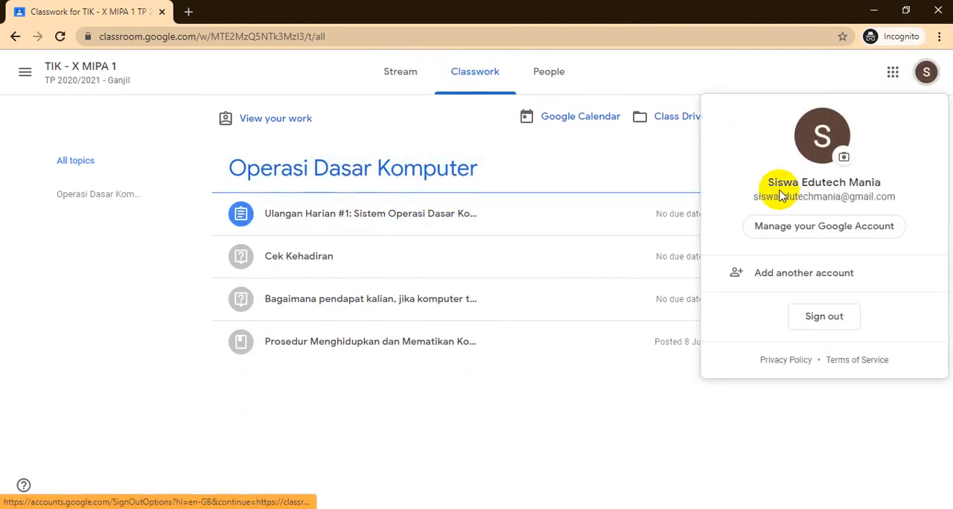
pyautogui.click(143, 331)
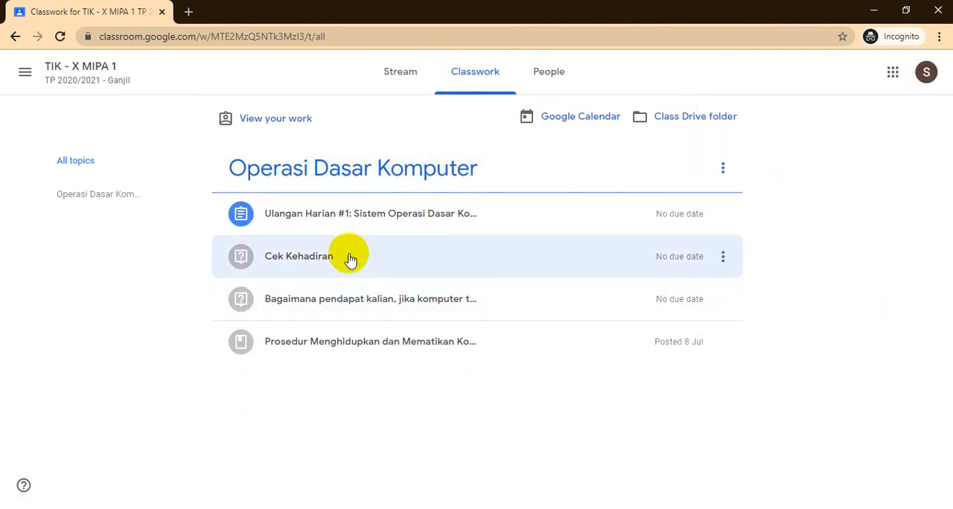
# - Open the form attached to the Ulangan Harian #1 assignment and answer the first question with "Tekan tombol power off"
pyautogui.click(407, 216)
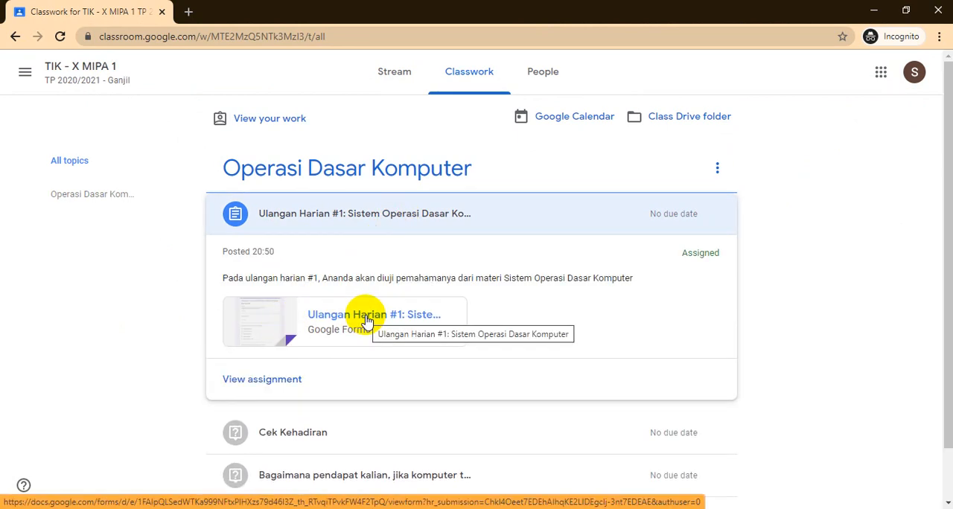
pyautogui.click(366, 321)
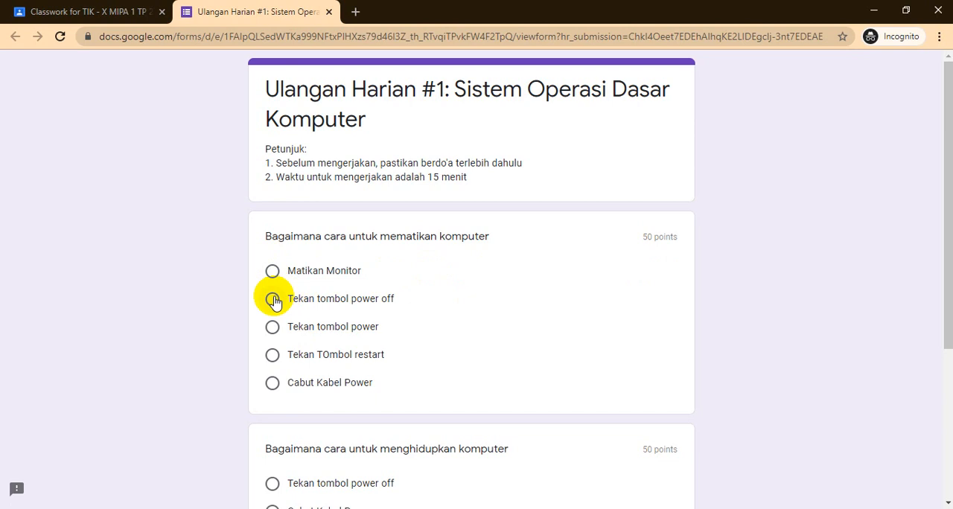
pyautogui.click(272, 299)
# - Answer "Bagaimana cara untuk menghidupkan komputer" with "Matikan Monitor" and submit the quiz
pyautogui.scroll(-1, 491, 316)
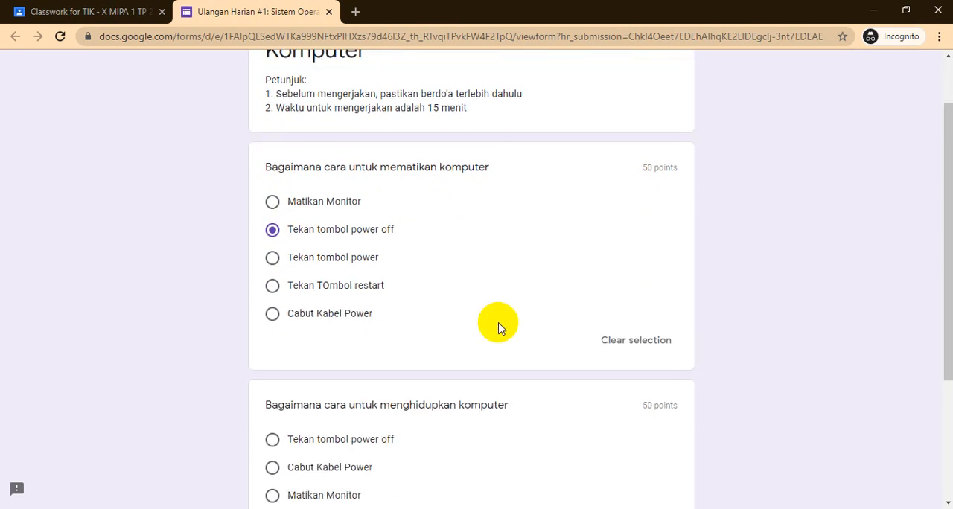
pyautogui.scroll(-1, 500, 328)
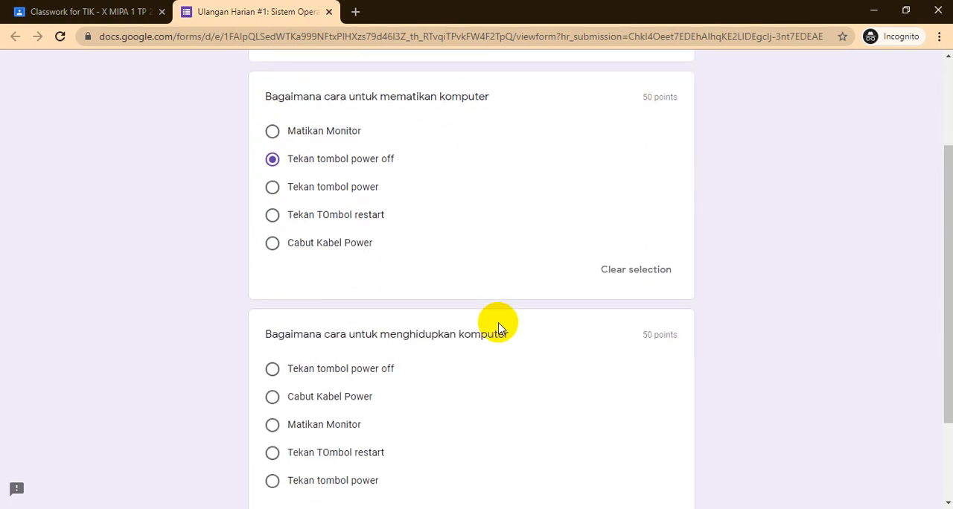
pyautogui.scroll(-2, 491, 327)
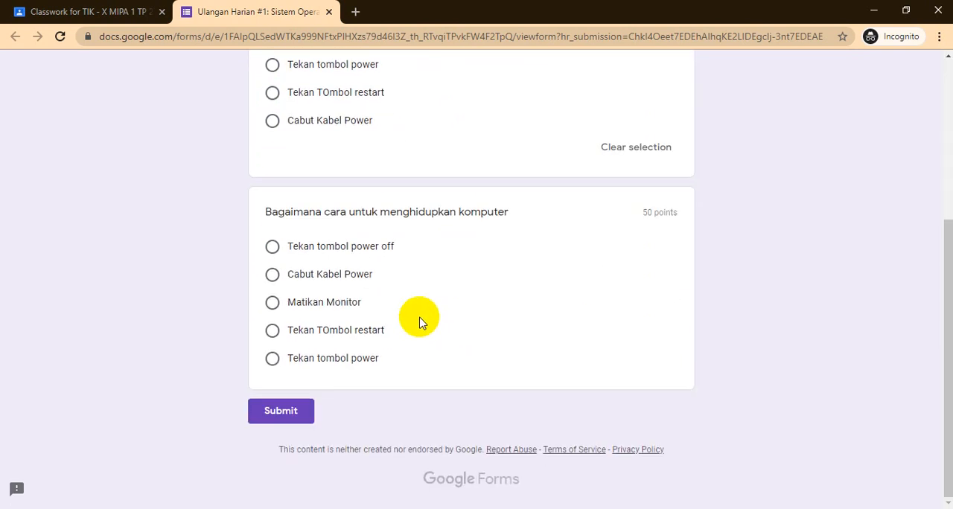
pyautogui.click(274, 275)
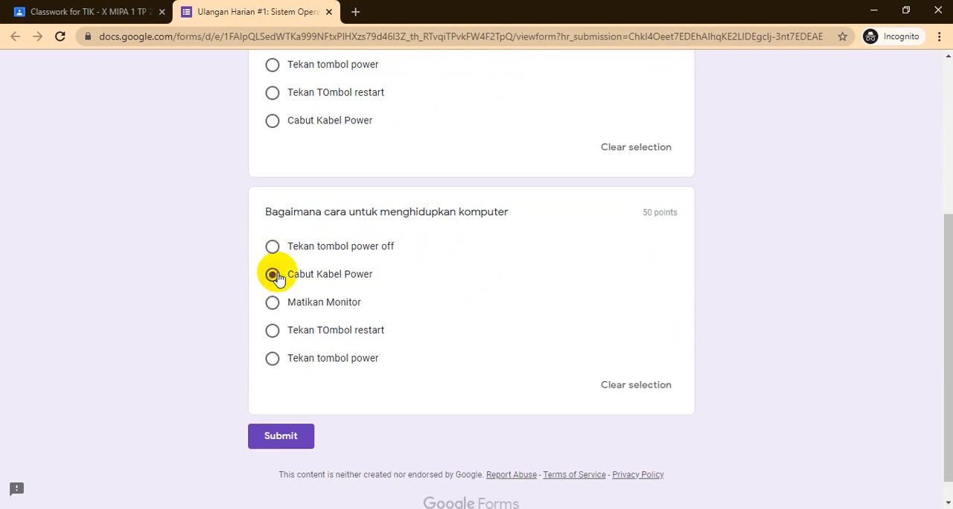
pyautogui.click(272, 302)
pyautogui.scroll(-1, 328, 335)
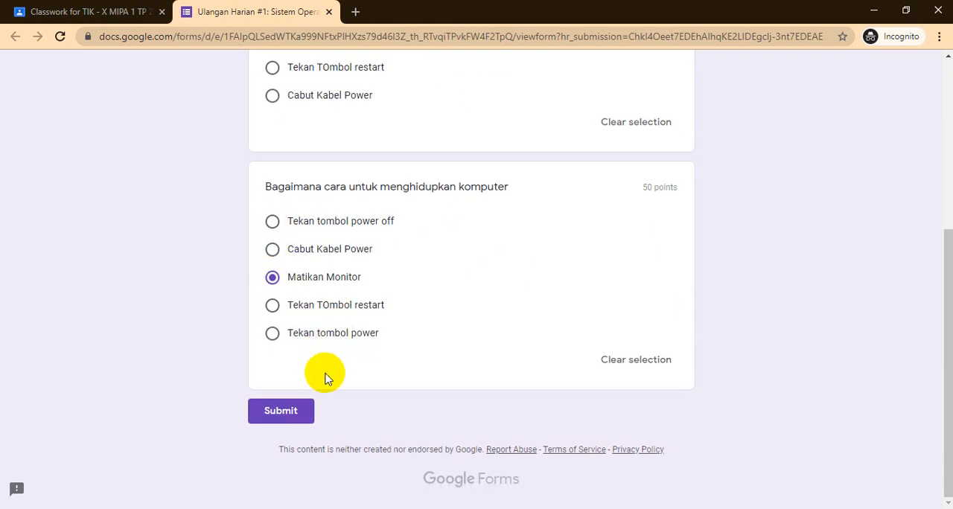
pyautogui.click(306, 412)
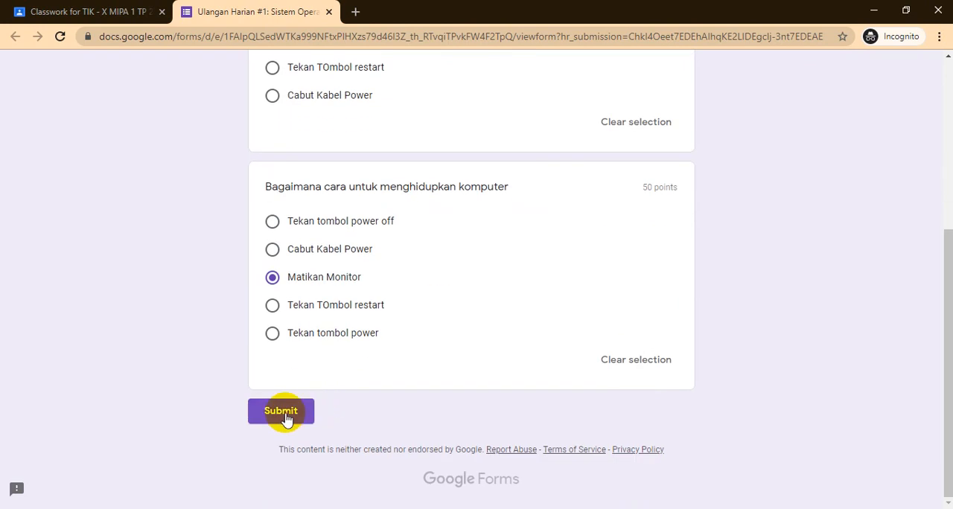
pyautogui.click(286, 417)
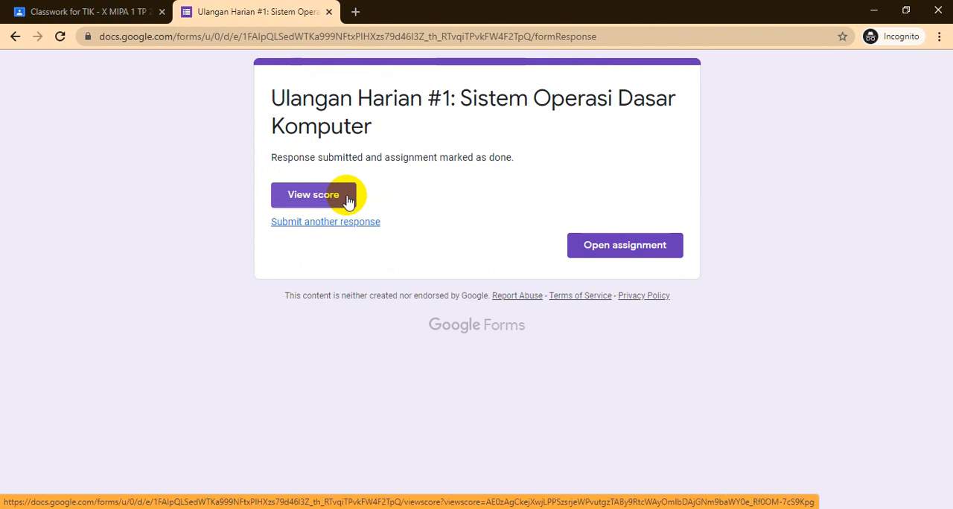
# - View the score of the submitted quiz and review the marking of both questions
pyautogui.click(323, 195)
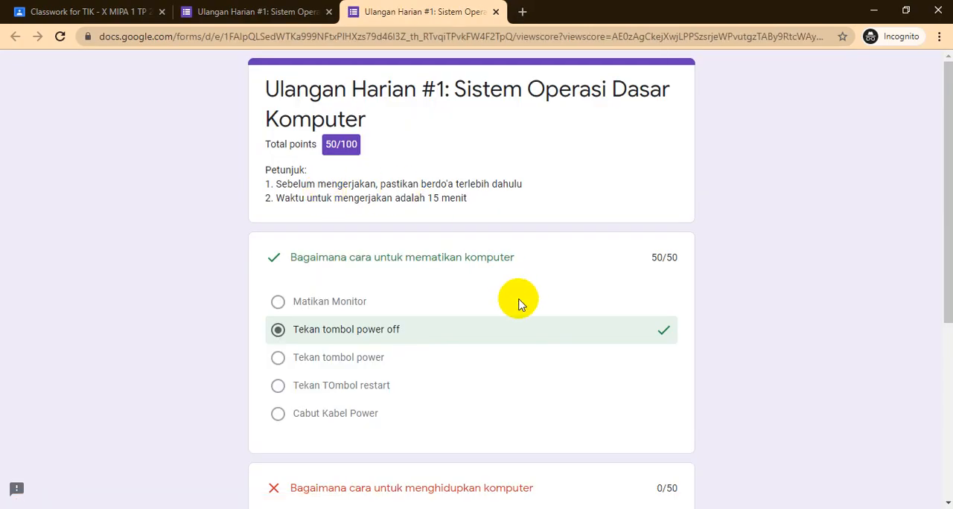
pyautogui.scroll(-3, 520, 303)
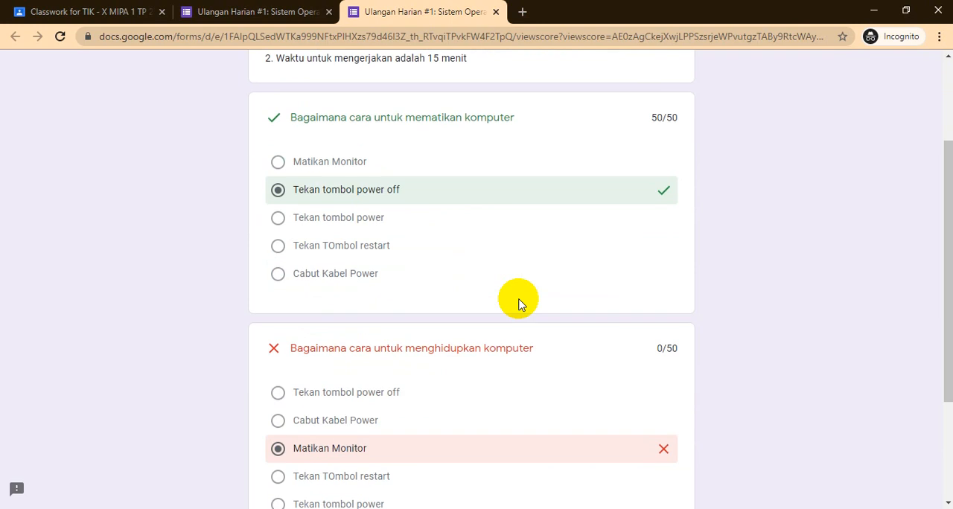
pyautogui.scroll(3, 520, 303)
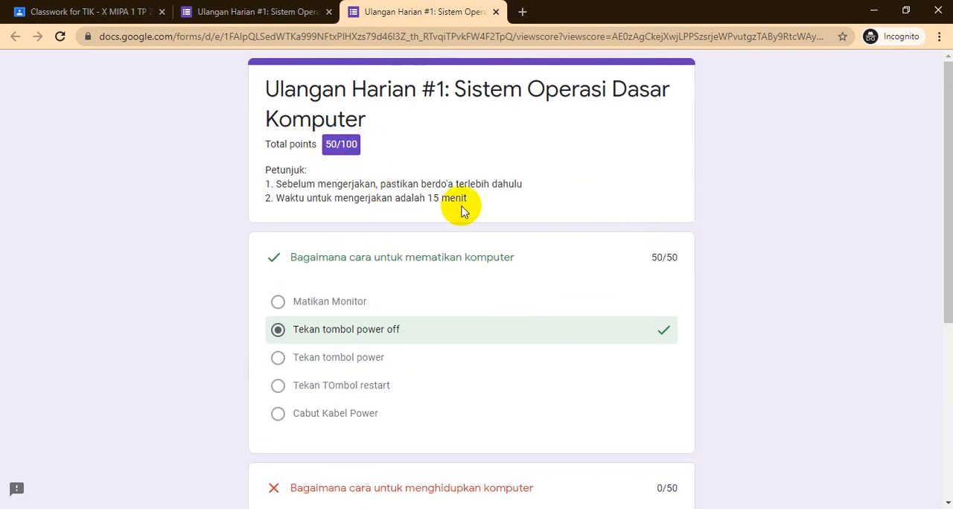
# - Examine the marked answers in the quiz result, including the correct answer given for the missed question
pyautogui.scroll(-1, 489, 273)
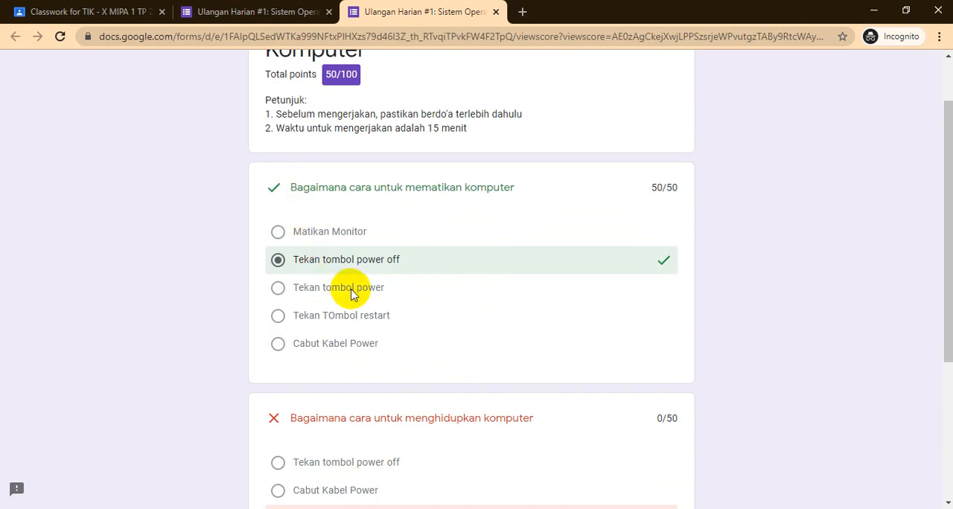
pyautogui.scroll(-2, 350, 290)
pyautogui.scroll(1, 325, 261)
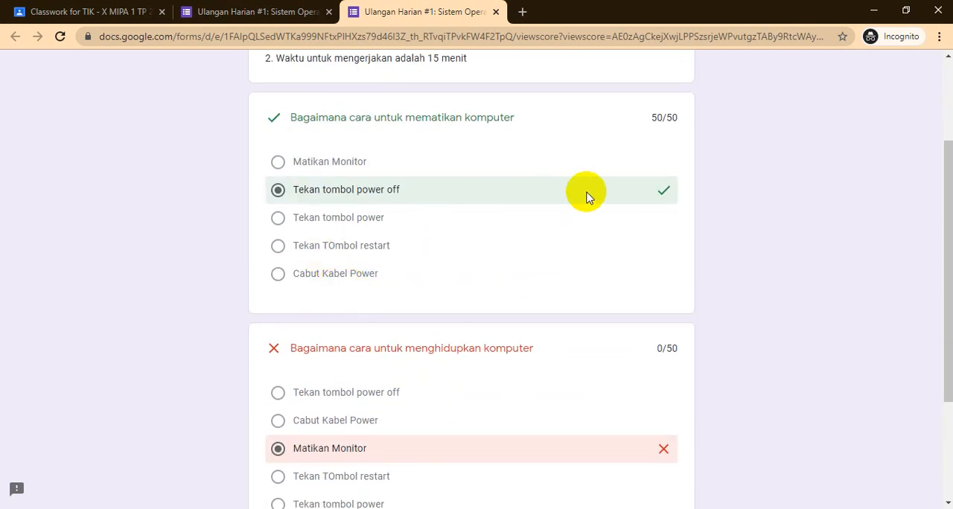
pyautogui.tripleClick(665, 195)
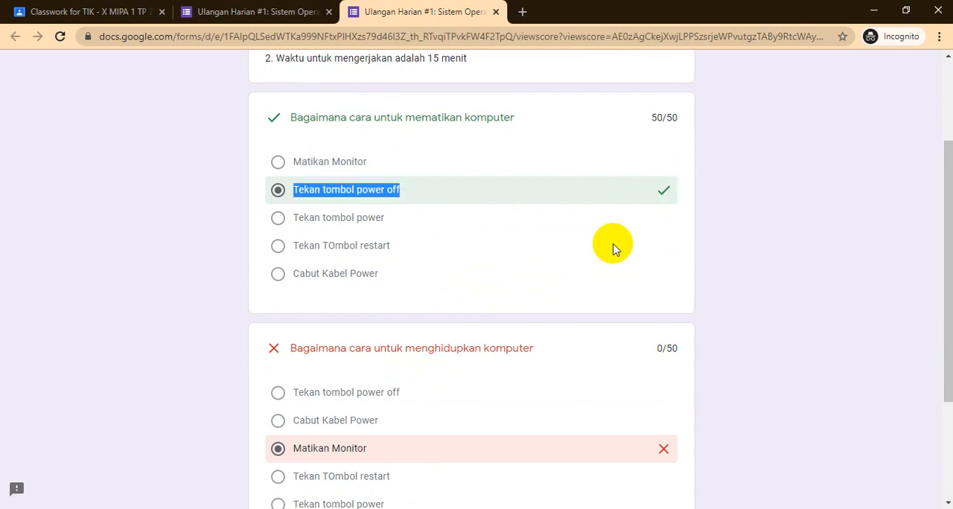
pyautogui.click(718, 218)
pyautogui.scroll(-1, 744, 251)
pyautogui.scroll(-1, 746, 251)
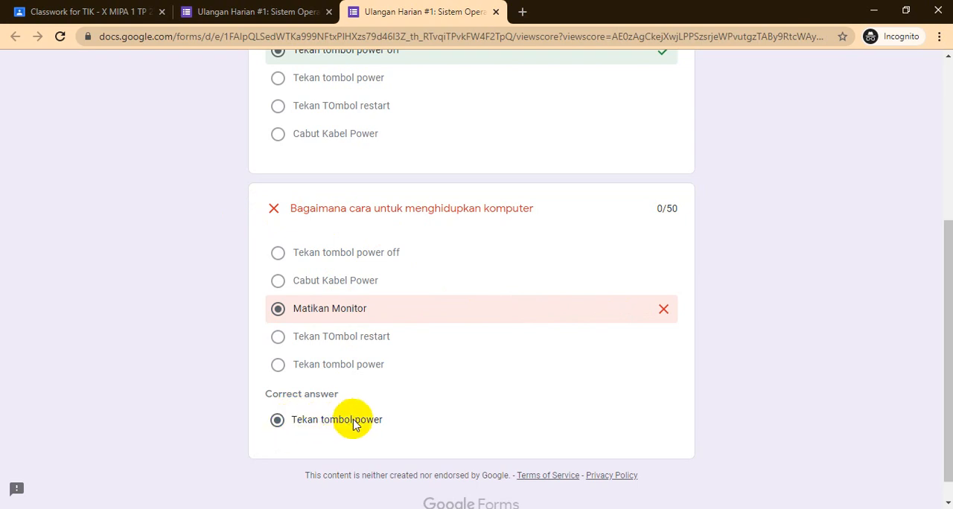
pyautogui.scroll(4, 471, 313)
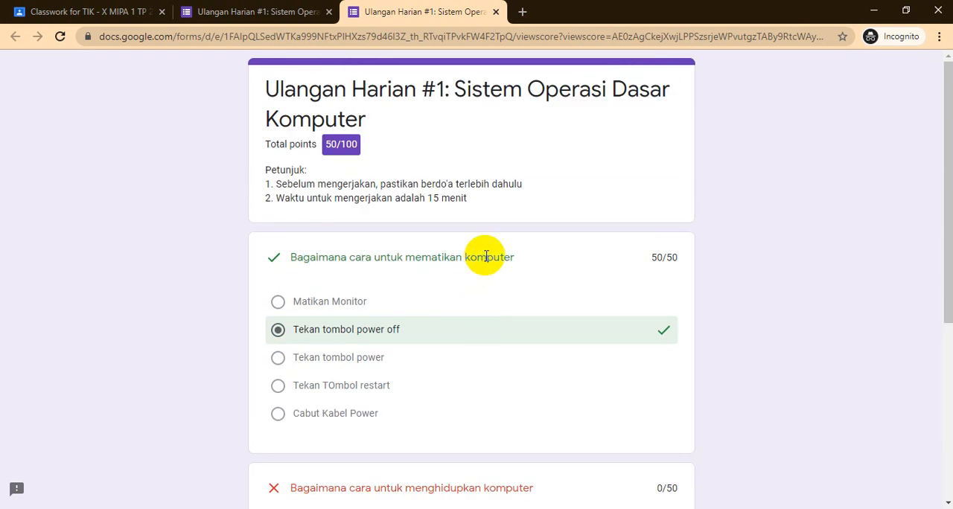
pyautogui.scroll(-4, 484, 255)
pyautogui.scroll(4, 487, 263)
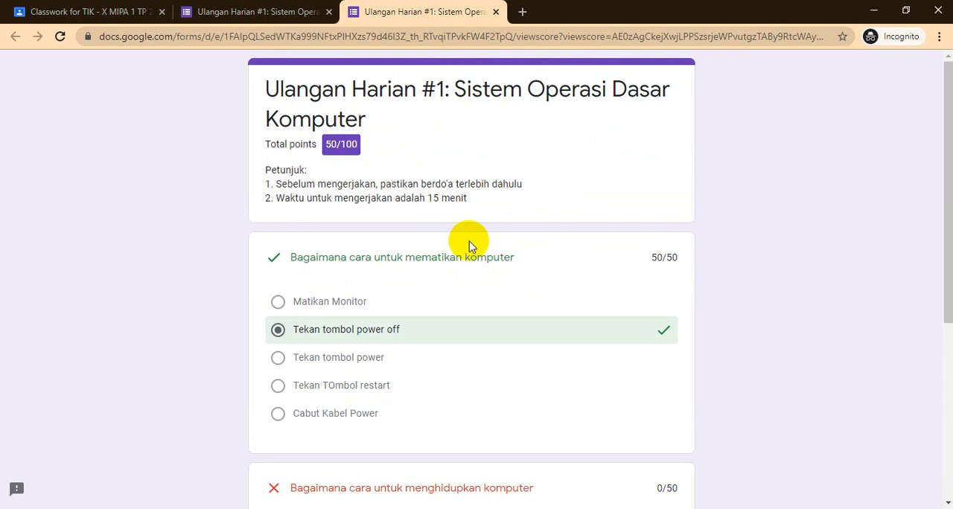
pyautogui.scroll(-3, 483, 275)
pyautogui.scroll(3, 491, 290)
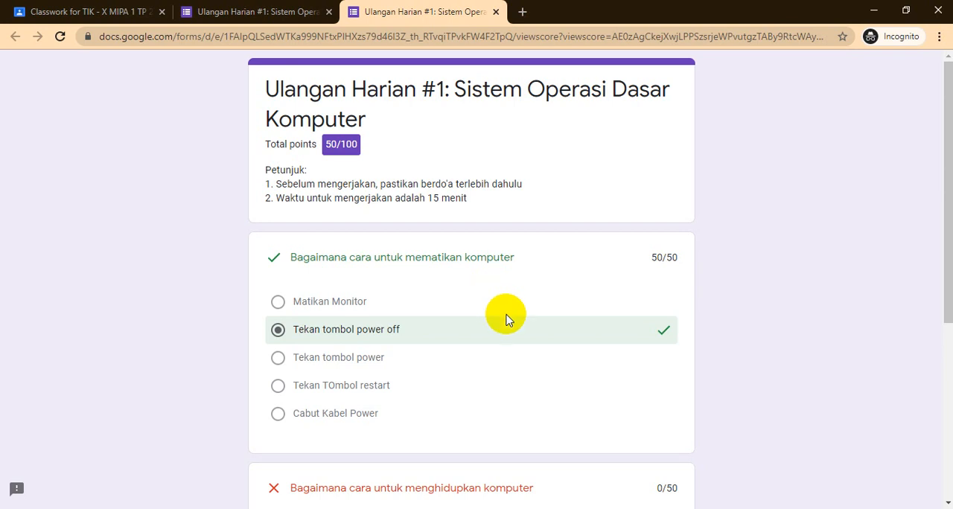
pyautogui.scroll(-5, 516, 346)
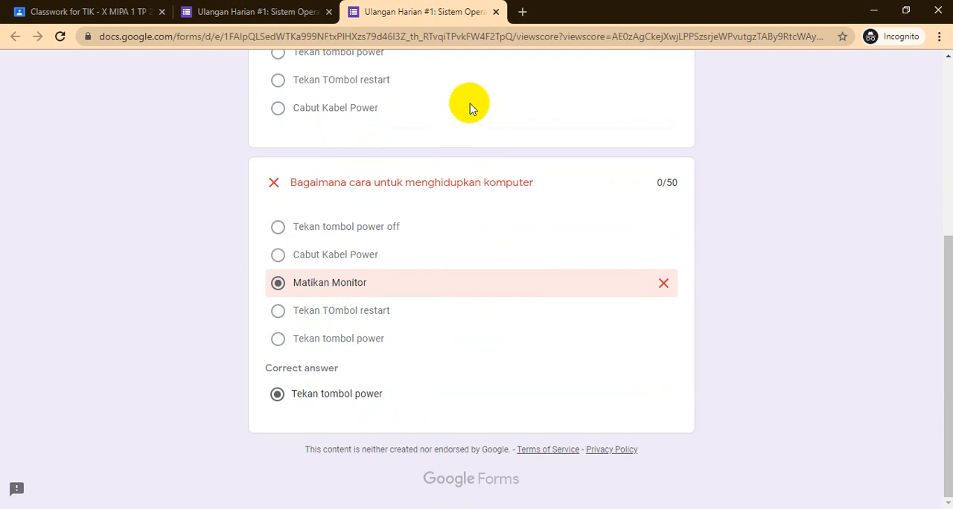
# - Close the score and confirmation pages, refresh the student's Classwork page and reopen the form attached to Ulangan Harian #1
pyautogui.click(496, 15)
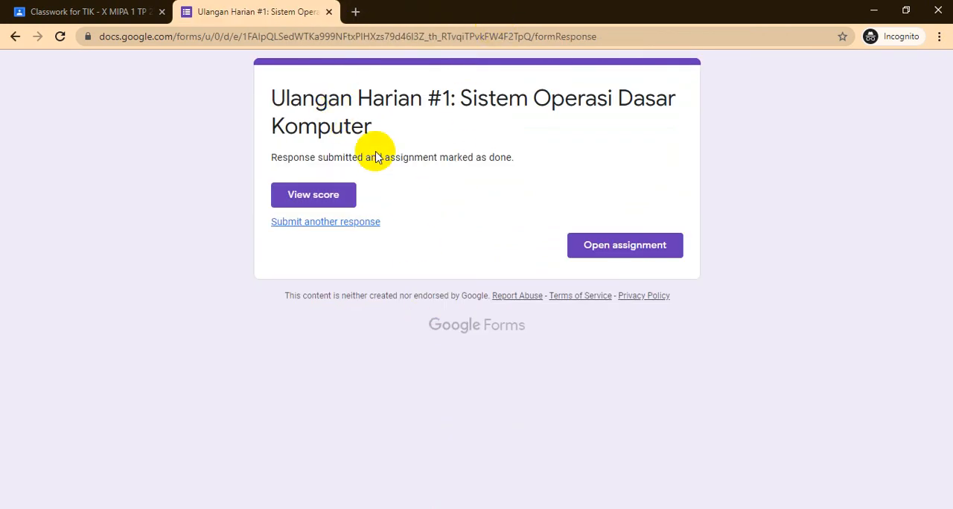
pyautogui.click(328, 14)
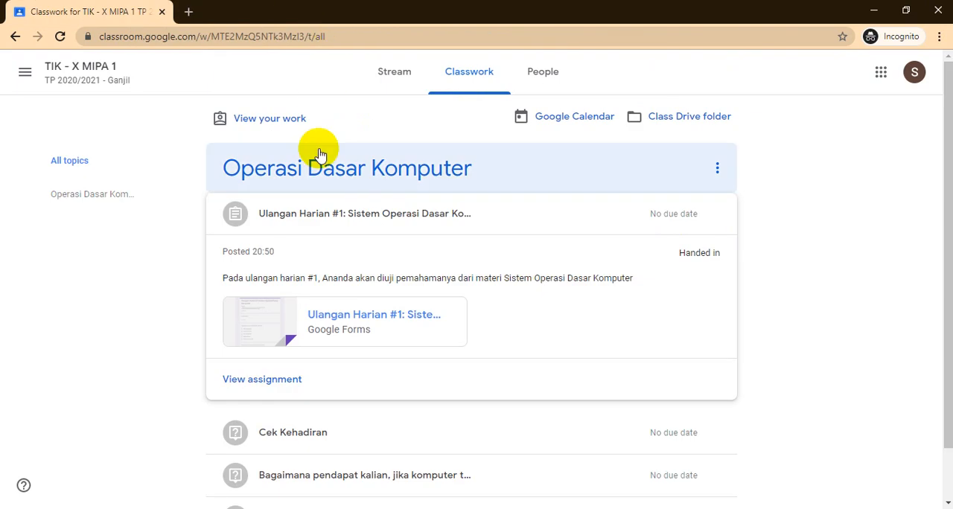
pyautogui.click(61, 38)
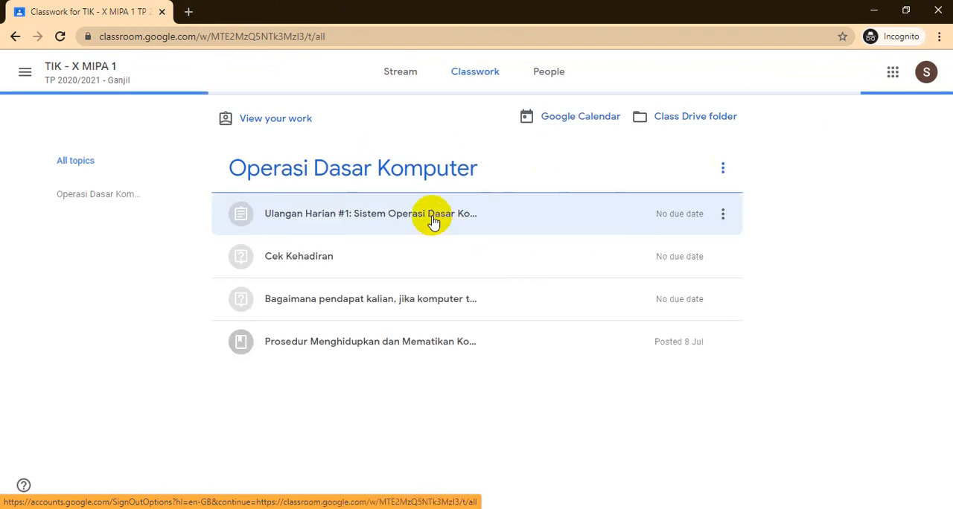
pyautogui.click(433, 220)
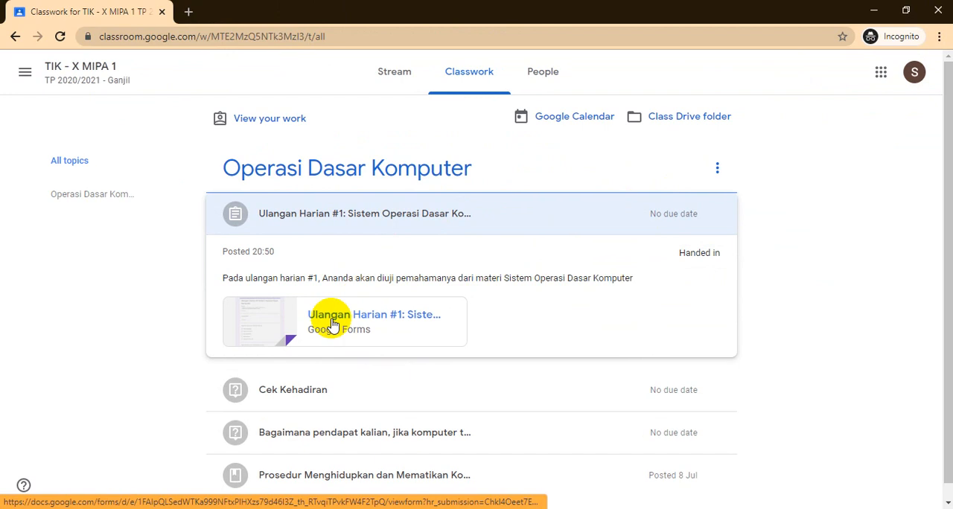
pyautogui.click(380, 324)
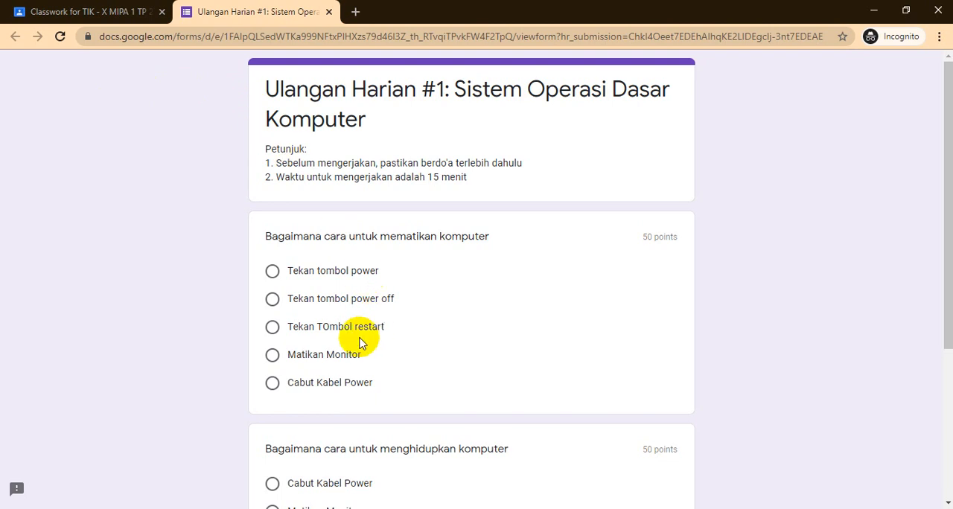
# - Answer the shutdown question with "Tekan tombol power off" and the power-on question with "Tekan tombol power", and submit the quiz
pyautogui.click(273, 300)
pyautogui.scroll(-3, 380, 290)
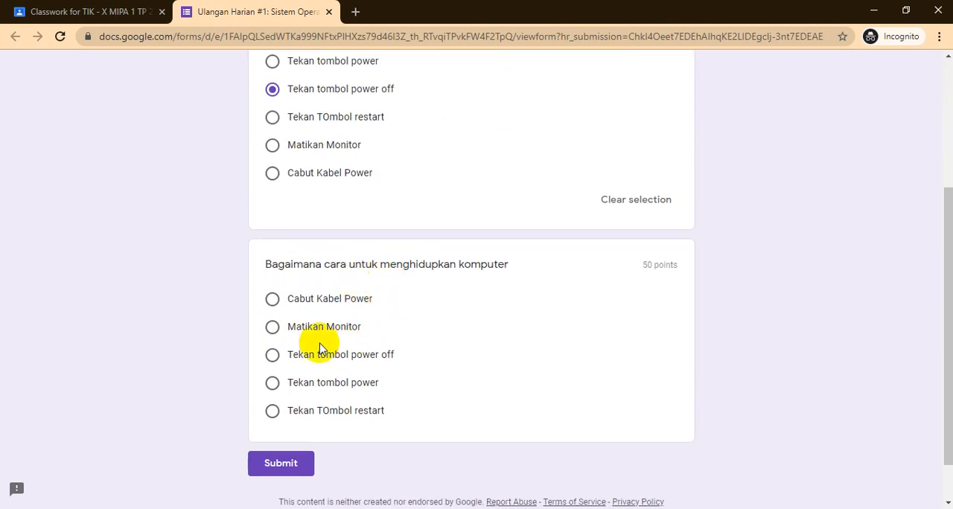
pyautogui.click(273, 383)
pyautogui.scroll(-1, 280, 406)
pyautogui.click(292, 412)
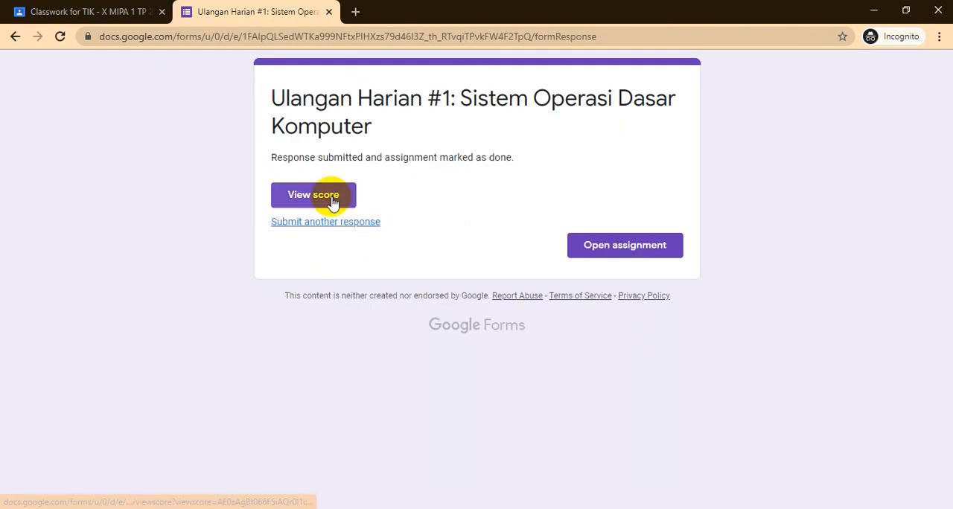
# - View the score of the second submission and check the marking of both answers
pyautogui.click(333, 201)
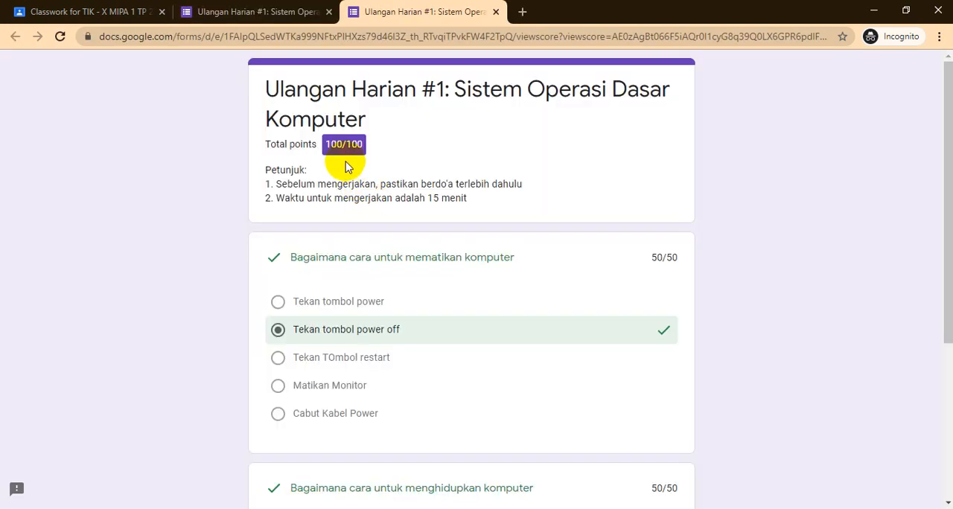
pyautogui.moveTo(328, 144); pyautogui.dragTo(375, 153)
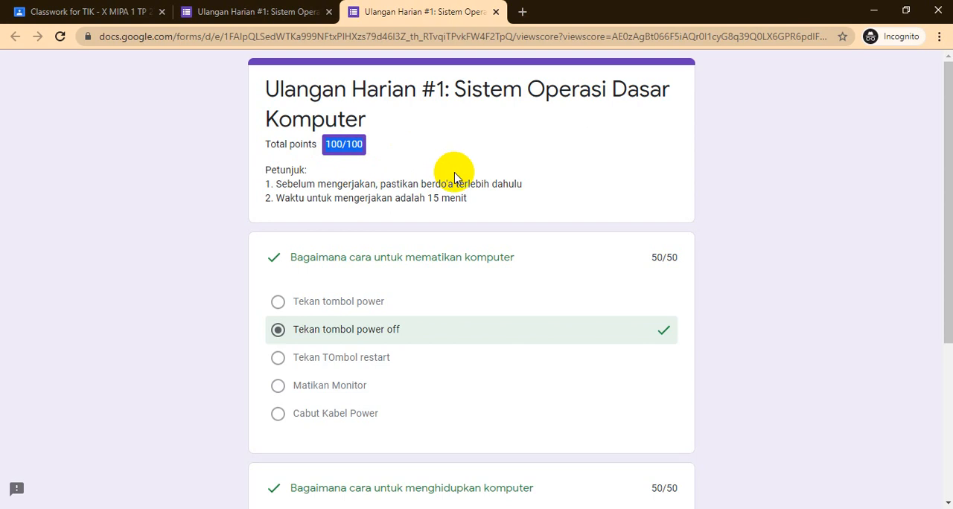
pyautogui.scroll(-5, 466, 187)
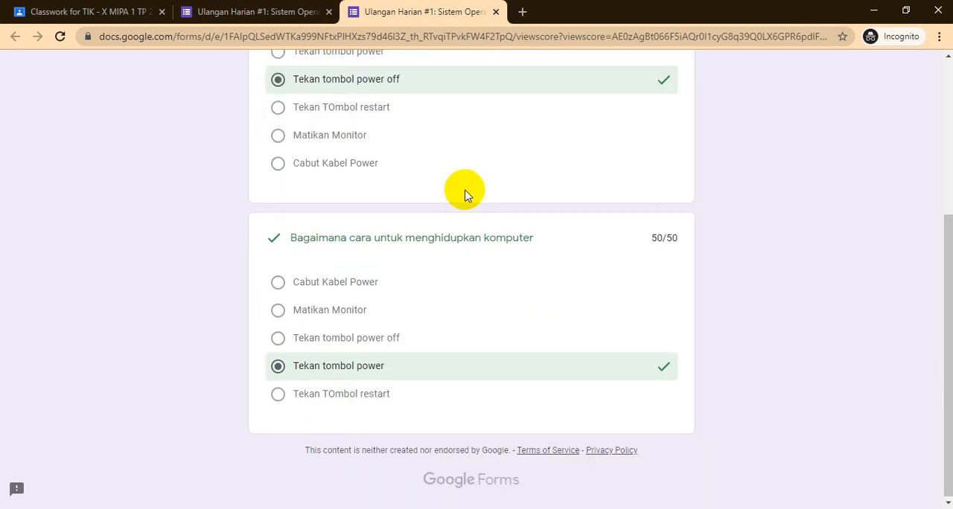
pyautogui.scroll(4, 466, 191)
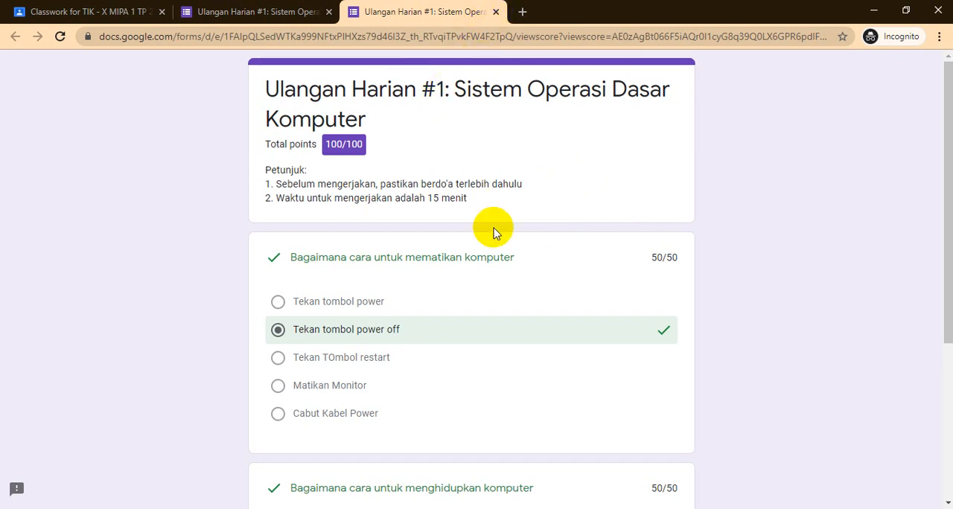
# - Switch to the teacher's Chrome window with Classroom and view the student work for the Ulangan Harian #1 assignment
pyautogui.hotkey('alt', 'Tab')
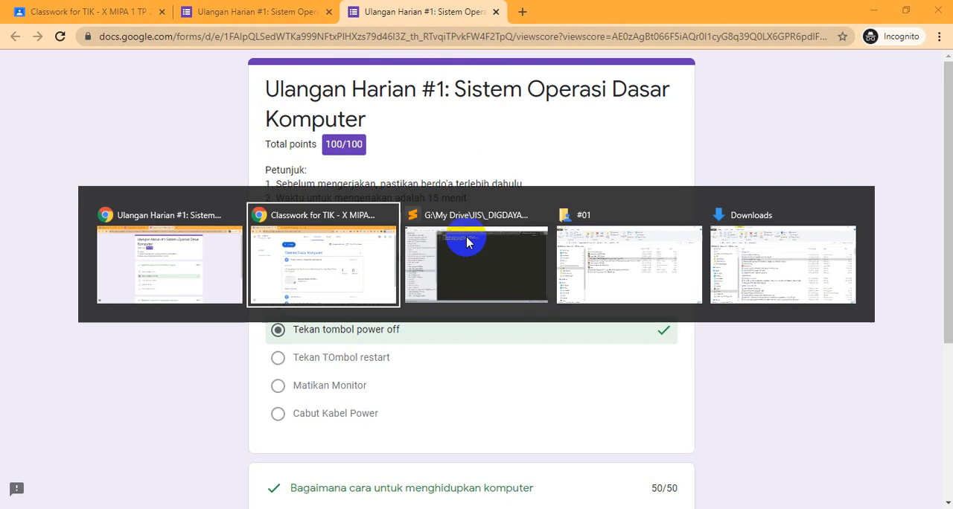
pyautogui.hotkey('alt', 'Tab')
pyautogui.hotkey('alt', 'Tab')
pyautogui.hotkey('alt', 'Tab')
pyautogui.hotkey('alt', 'Tab')
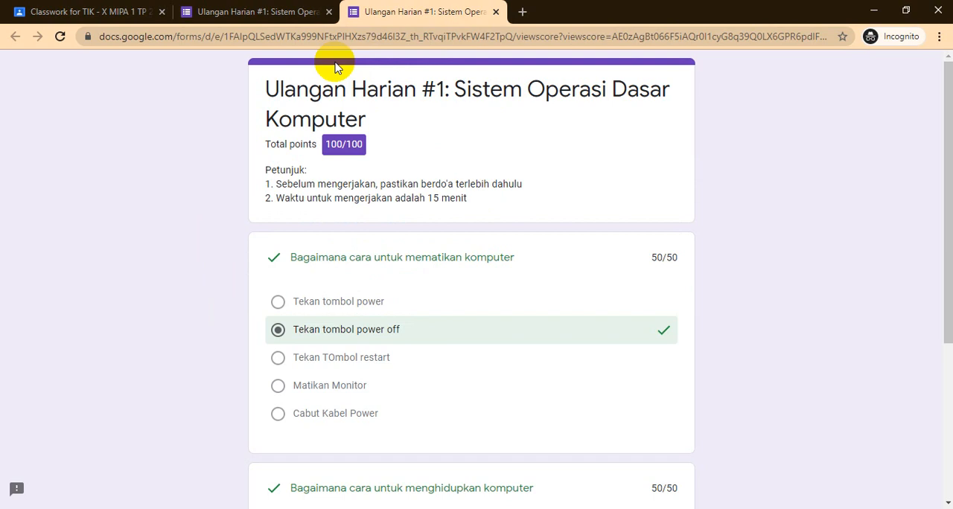
pyautogui.hotkey('alt', 'Tab')
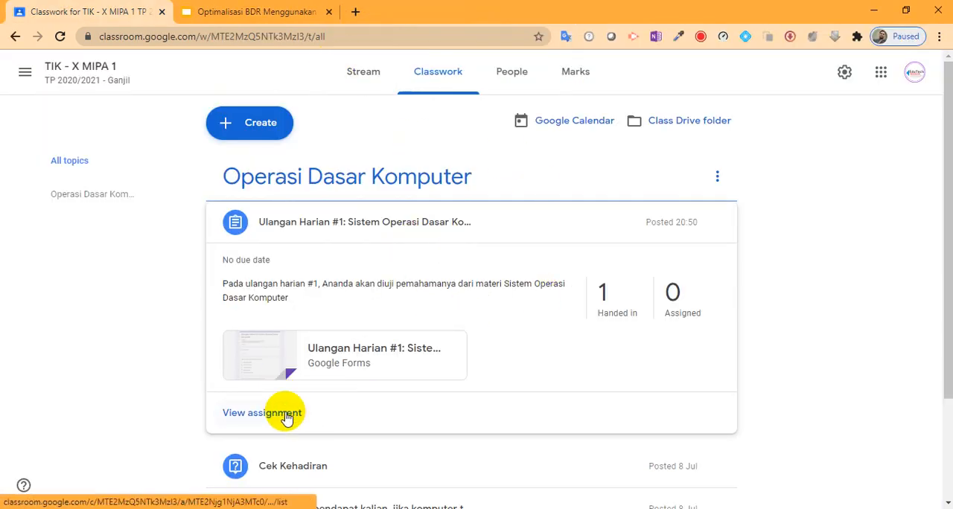
pyautogui.click(287, 419)
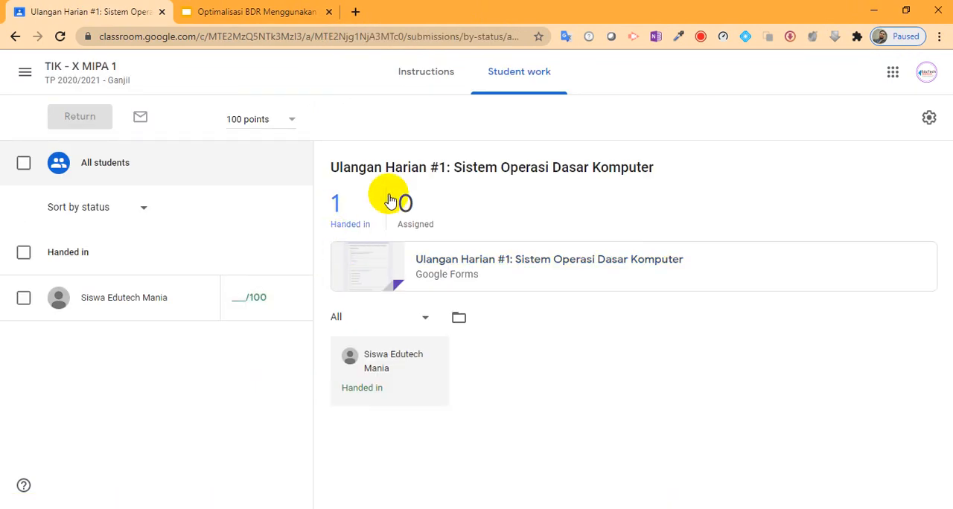
# - Open the Ulangan Harian #1 assignment for editing from the class stream and open its attached form in the form editor
pyautogui.click(94, 74)
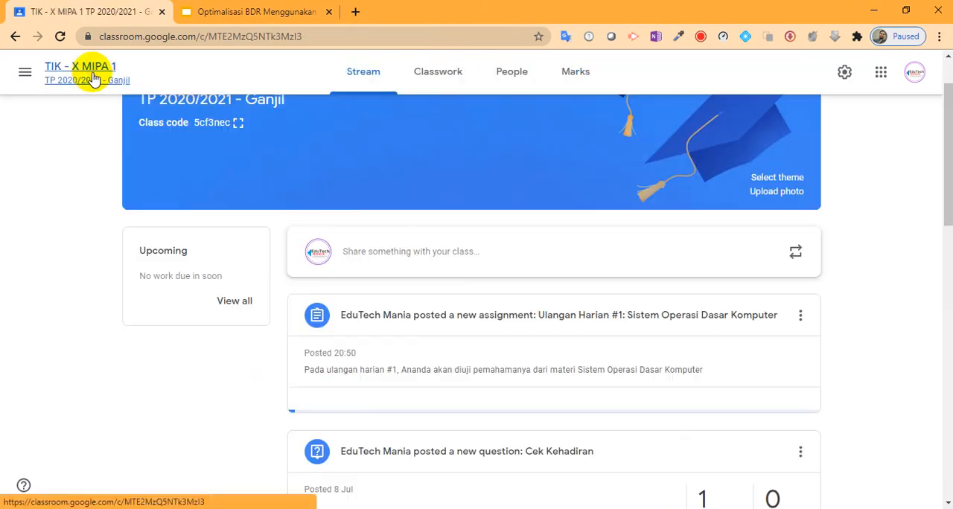
pyautogui.click(800, 315)
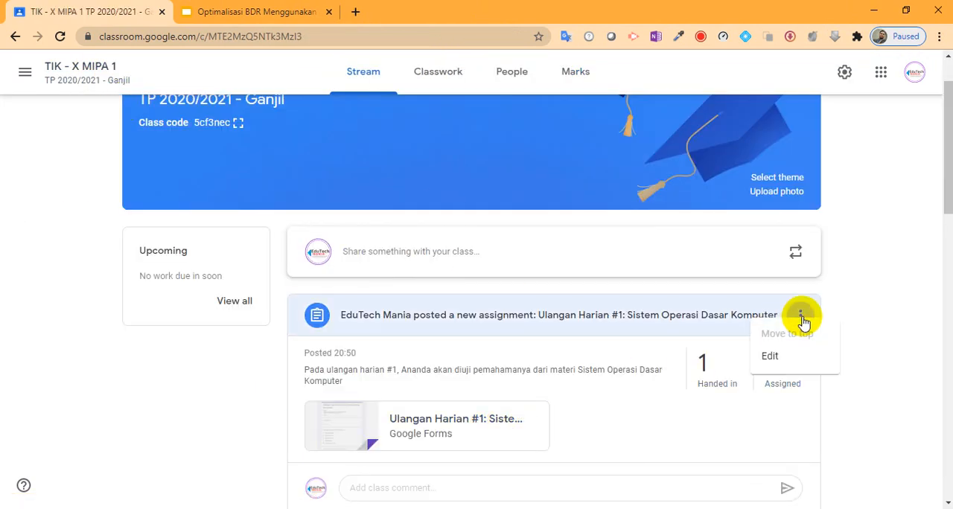
pyautogui.click(759, 372)
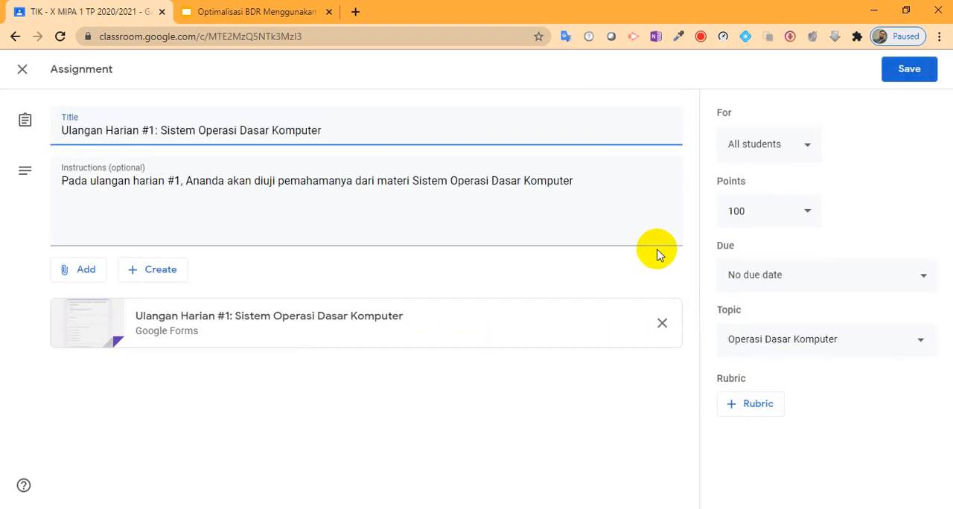
pyautogui.click(320, 325)
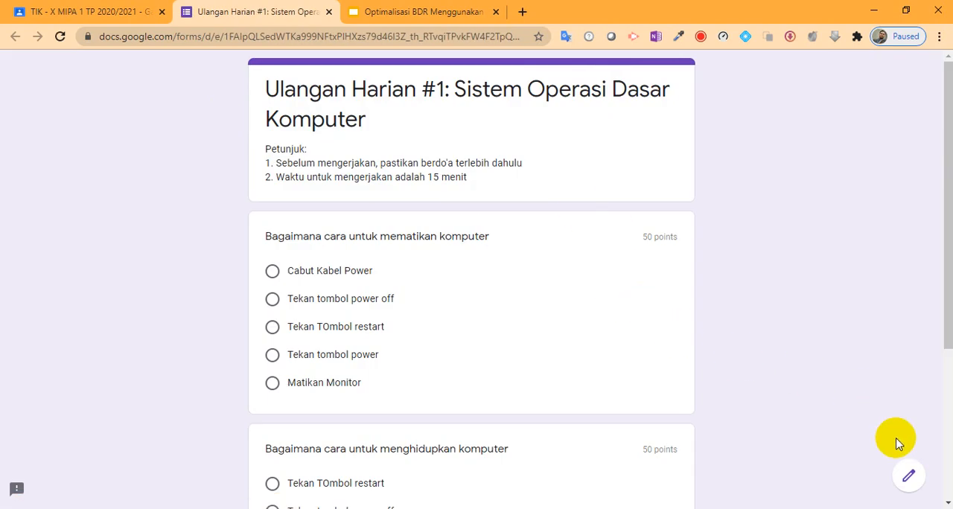
pyautogui.click(909, 482)
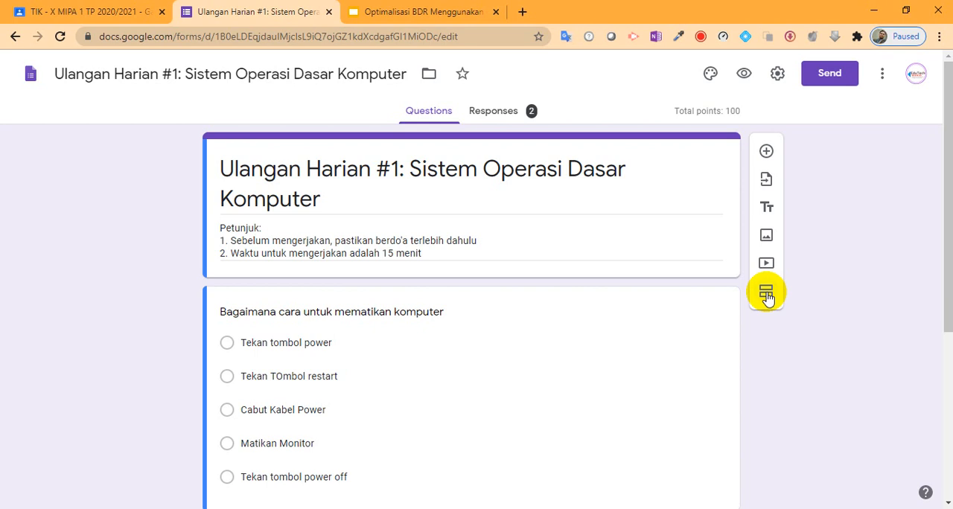
# - Delete all responses collected by the Ulangan Harian #1 form
pyautogui.click(502, 113)
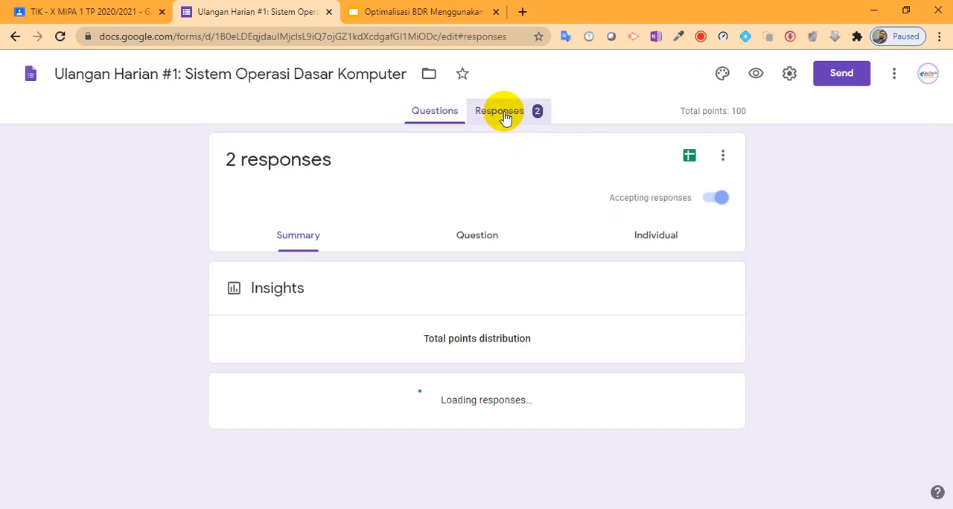
pyautogui.click(721, 155)
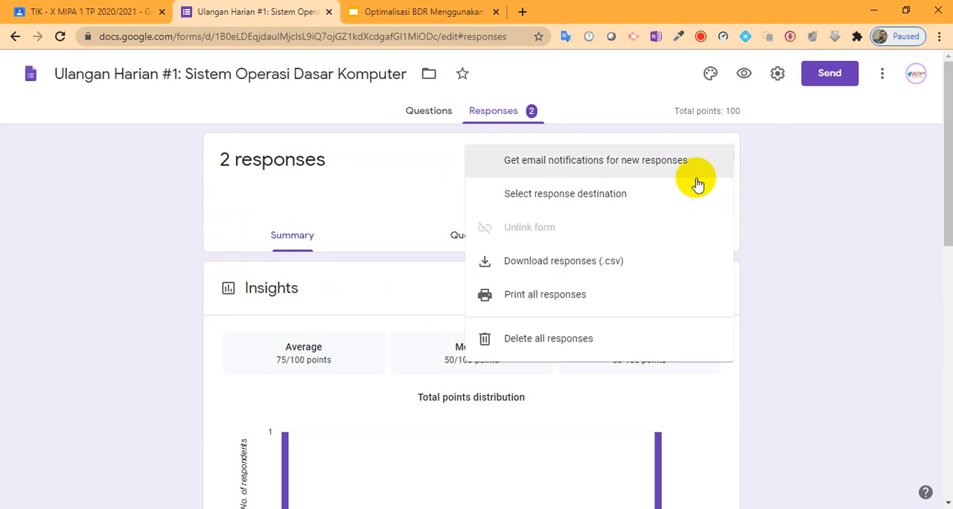
pyautogui.click(568, 346)
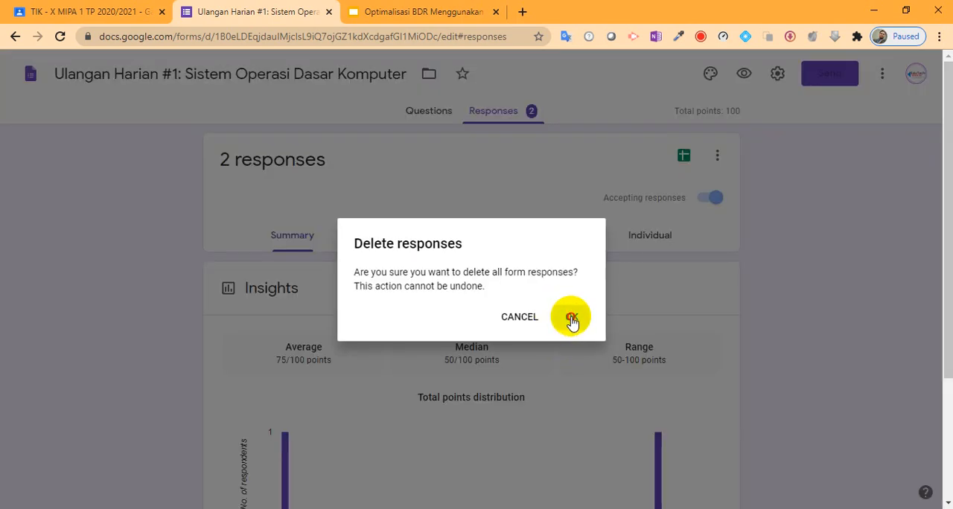
pyautogui.click(570, 318)
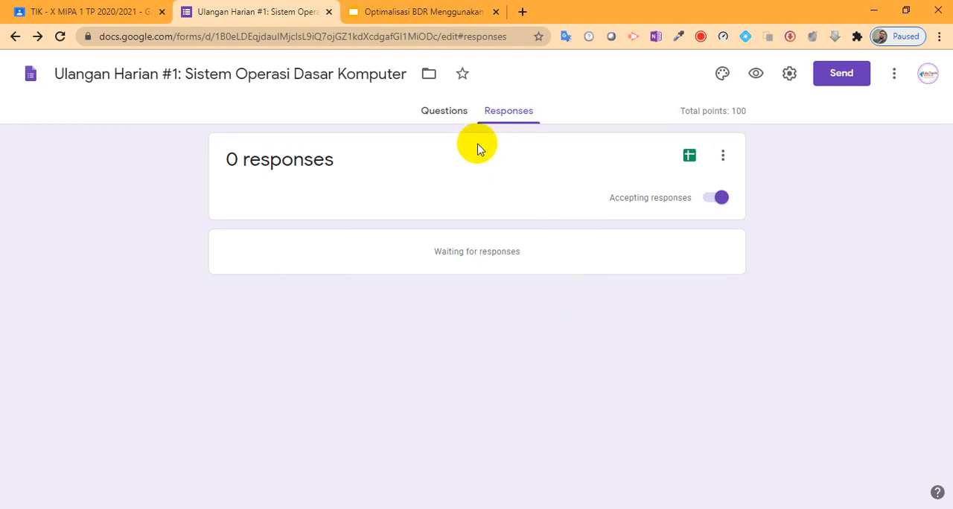
# - Open the form's quiz settings and stop respondents from seeing missed questions, correct answers and point values
pyautogui.click(447, 112)
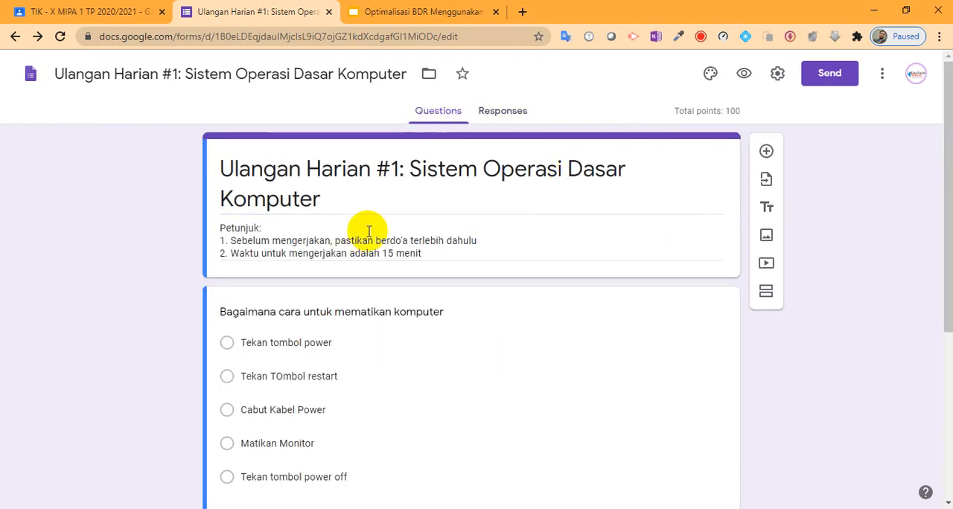
pyautogui.click(777, 75)
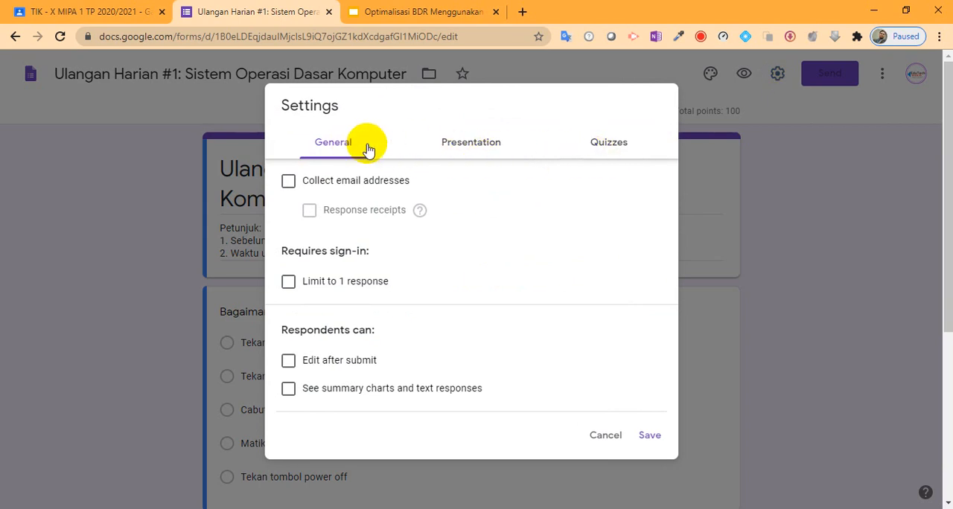
pyautogui.click(606, 147)
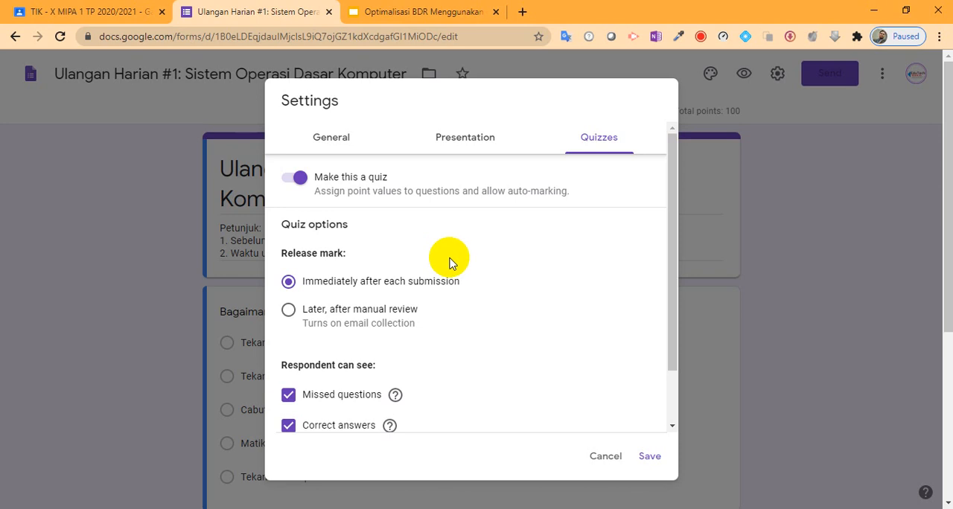
pyautogui.scroll(-2, 487, 283)
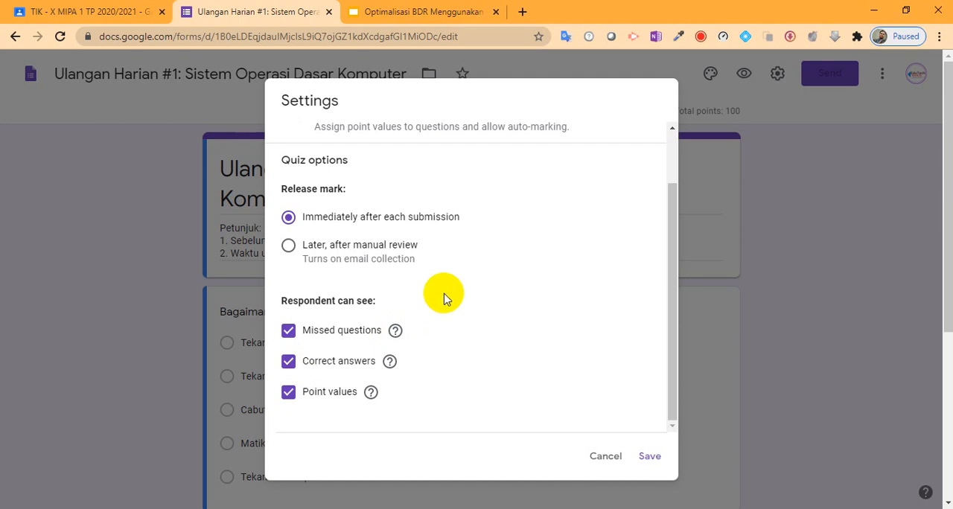
pyautogui.click(288, 330)
pyautogui.click(288, 361)
pyautogui.click(288, 392)
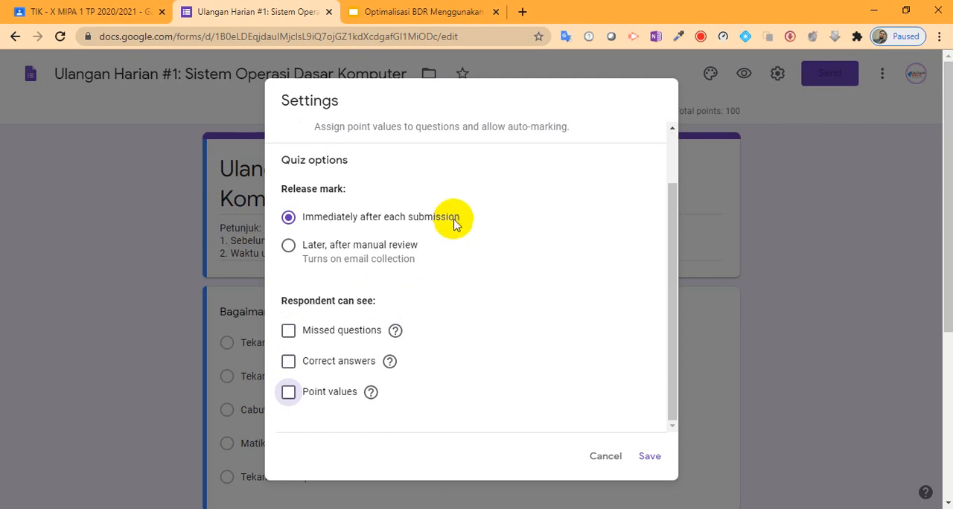
# - Set the quiz marks to be released later, after manual review
pyautogui.scroll(1, 519, 235)
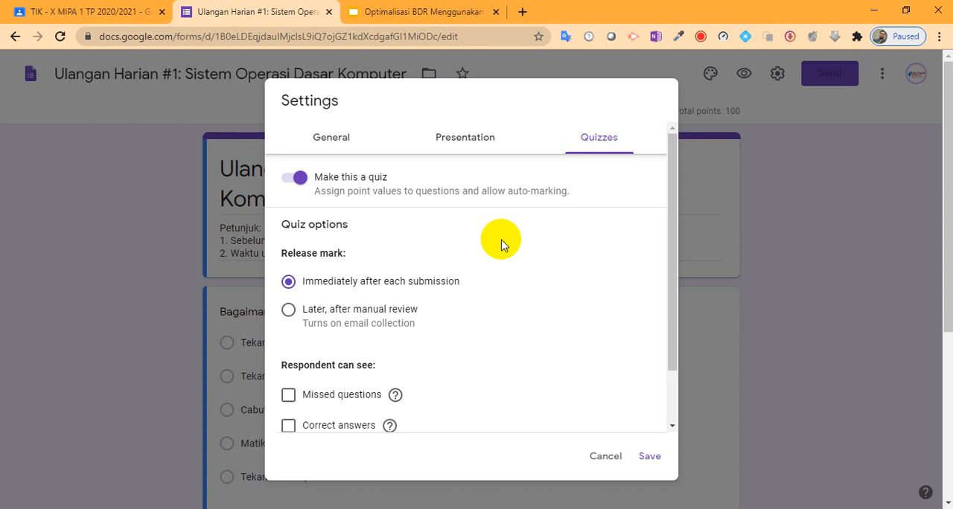
pyautogui.click(287, 313)
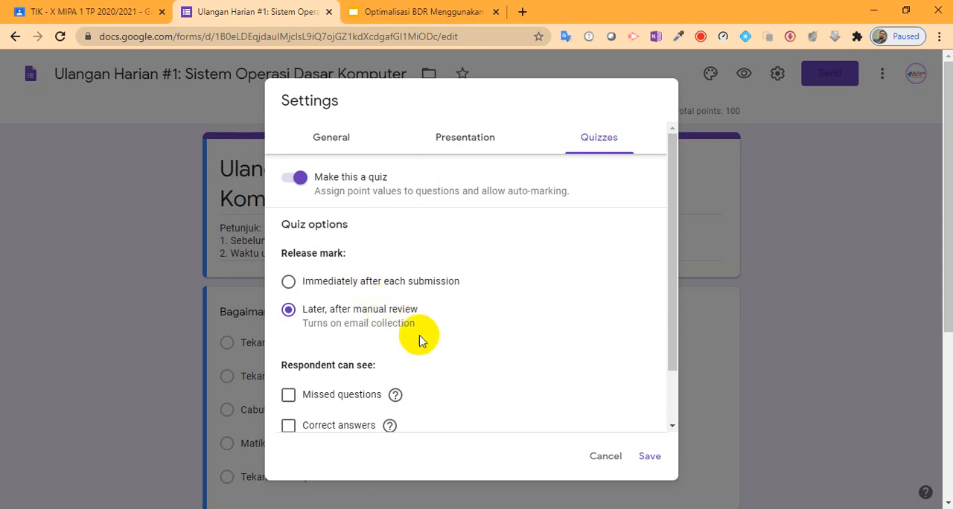
pyautogui.scroll(-1, 431, 354)
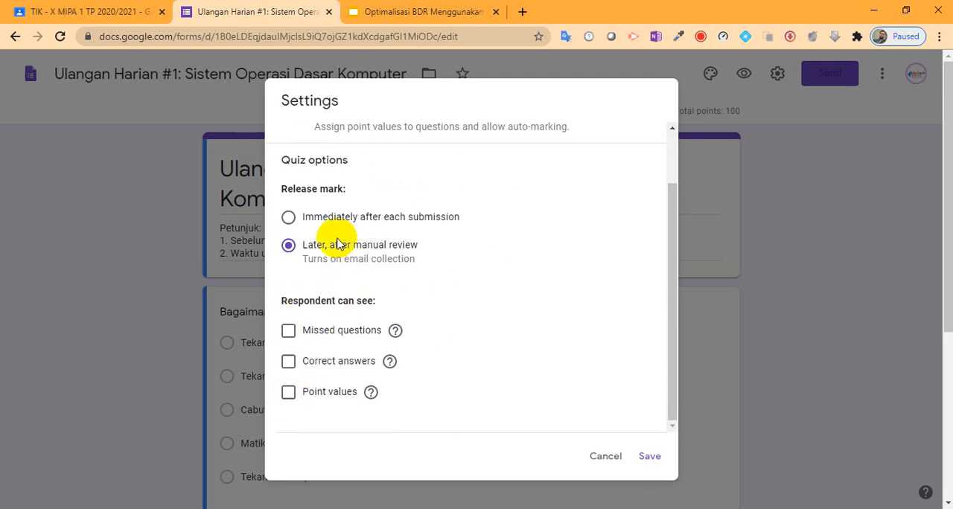
pyautogui.scroll(2, 381, 261)
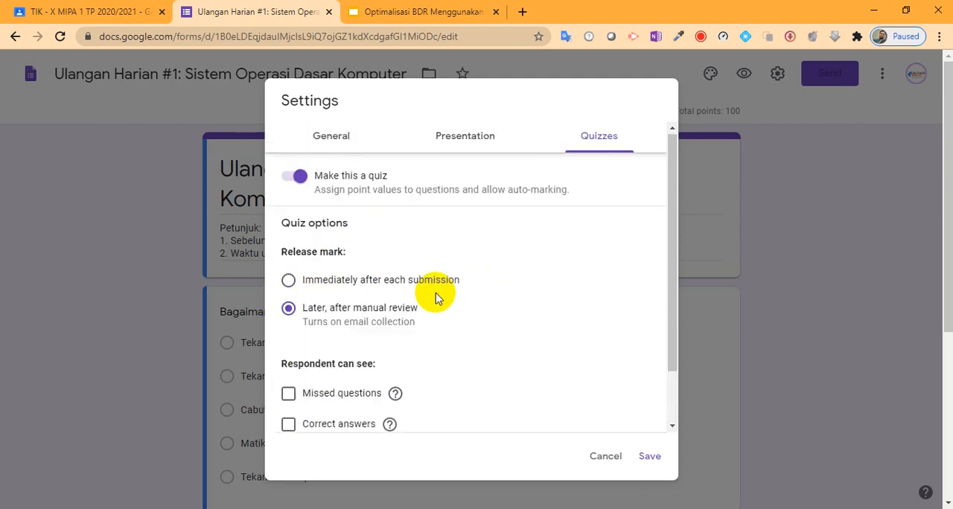
# - Set the form's confirmation message to "Selamat, jawaban Ananda sudah berhasil disimpan. Semoga hasilnya maksimal."
pyautogui.click(470, 144)
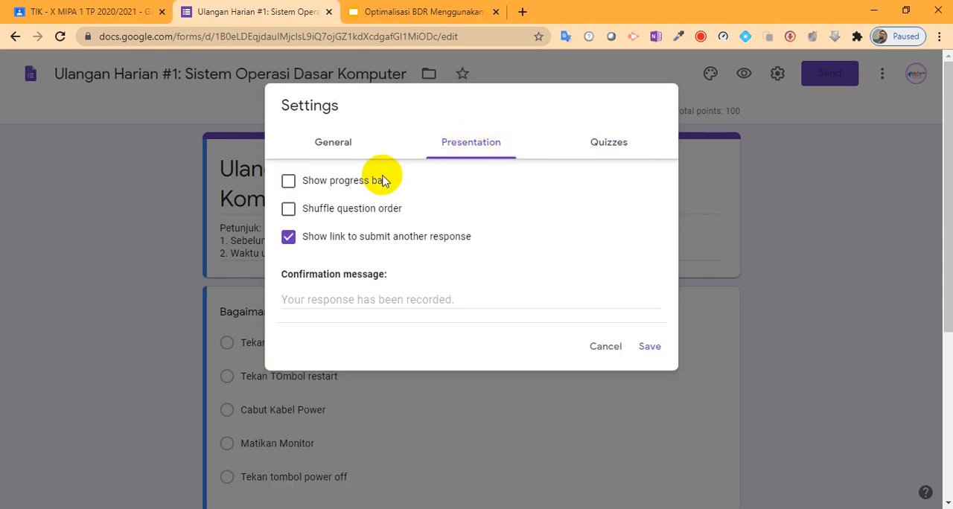
pyautogui.click(390, 298)
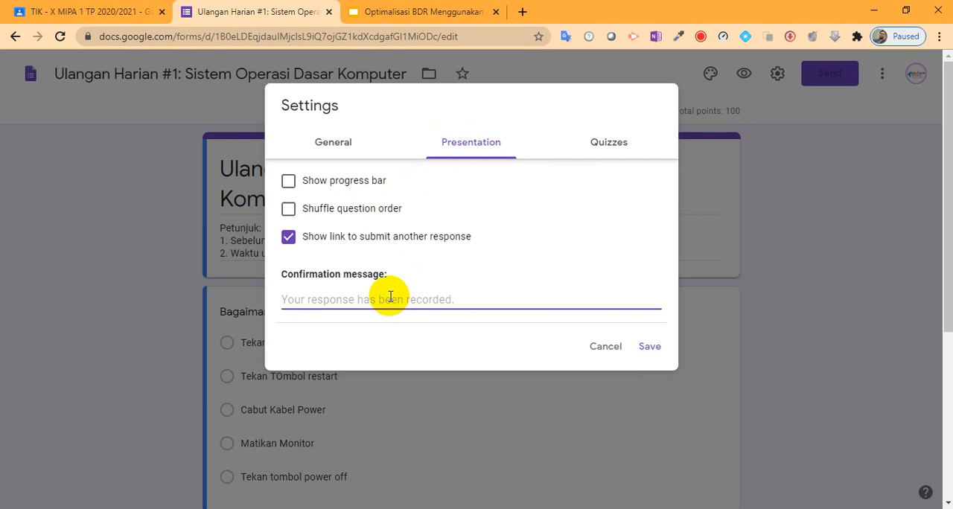
pyautogui.write('Selamat')
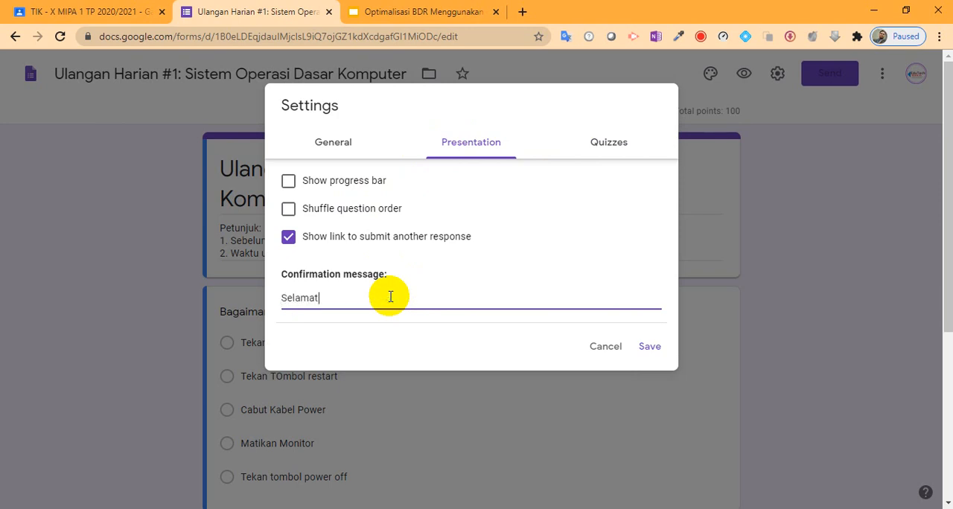
pyautogui.write(', jawaban Ananda sudah berh')
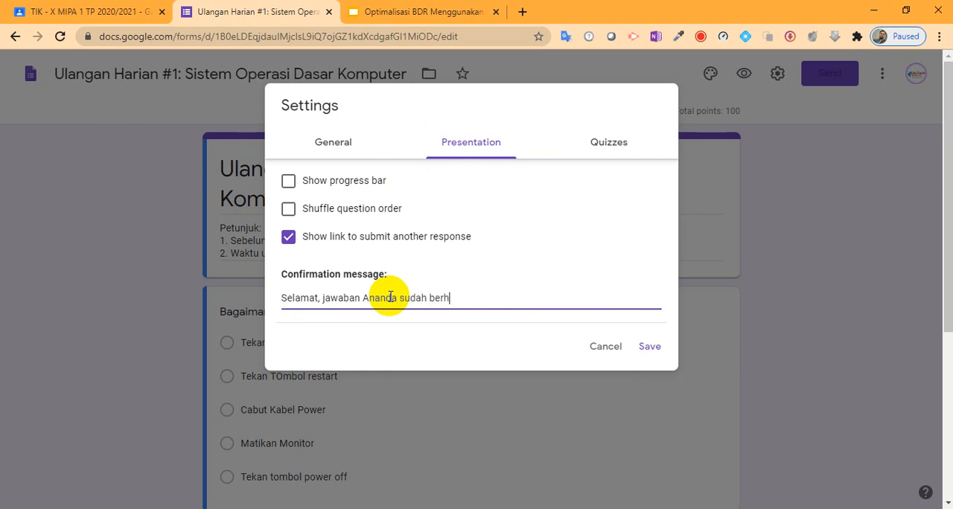
pyautogui.write('asil disimpan. S')
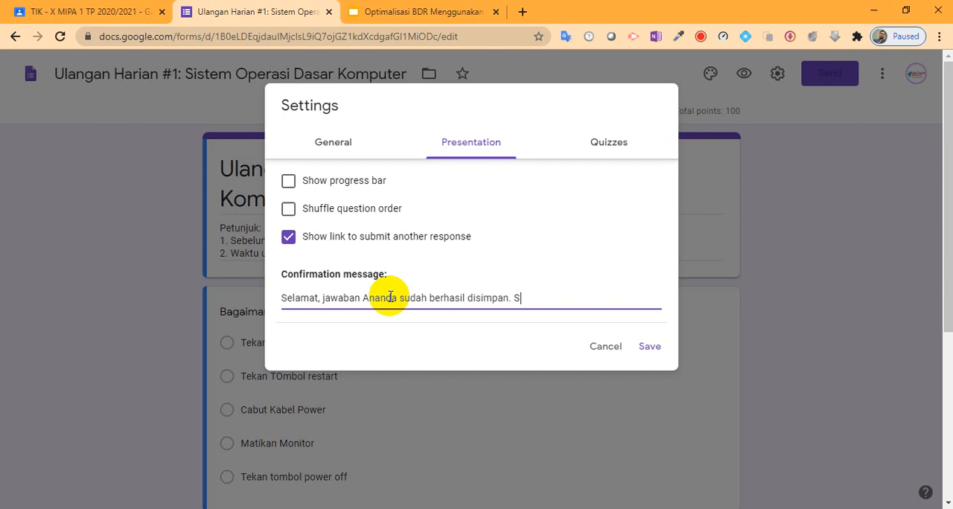
pyautogui.write('emoga hasilnya maksimal.')
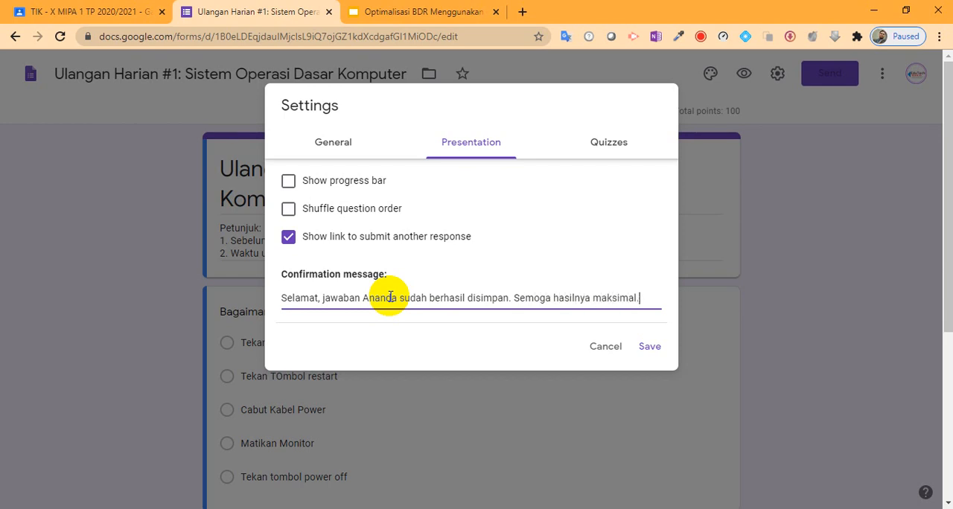
# - Limit the form to 1 response, and save both the form settings and the Classroom assignment, closing the form editor
pyautogui.click(348, 146)
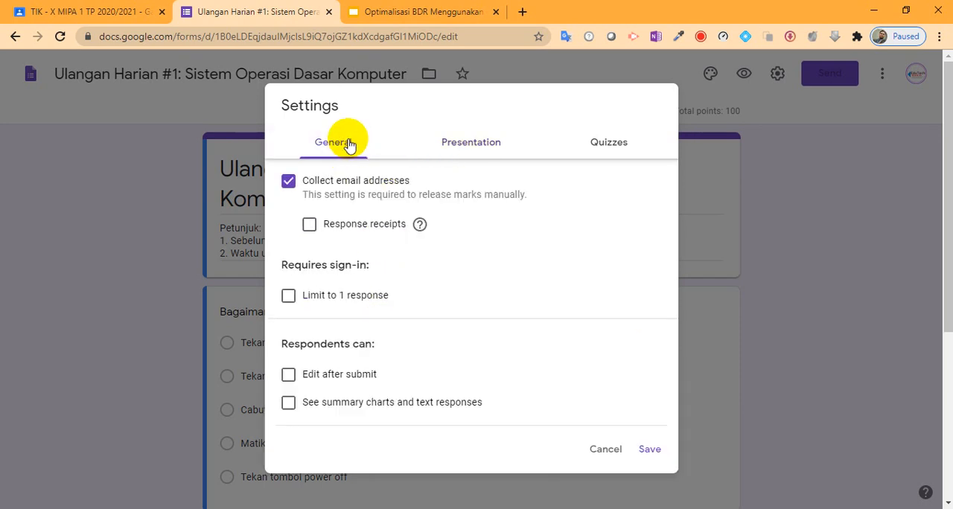
pyautogui.click(289, 297)
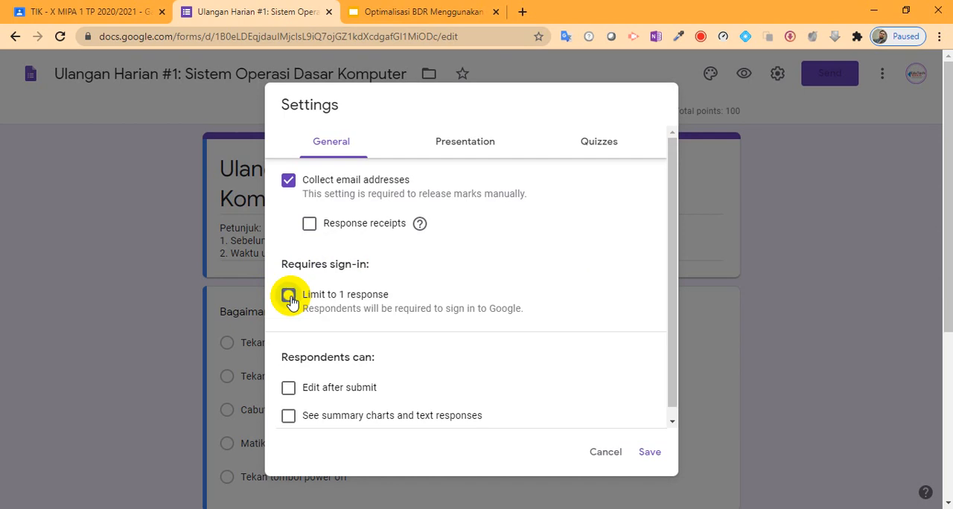
pyautogui.click(652, 451)
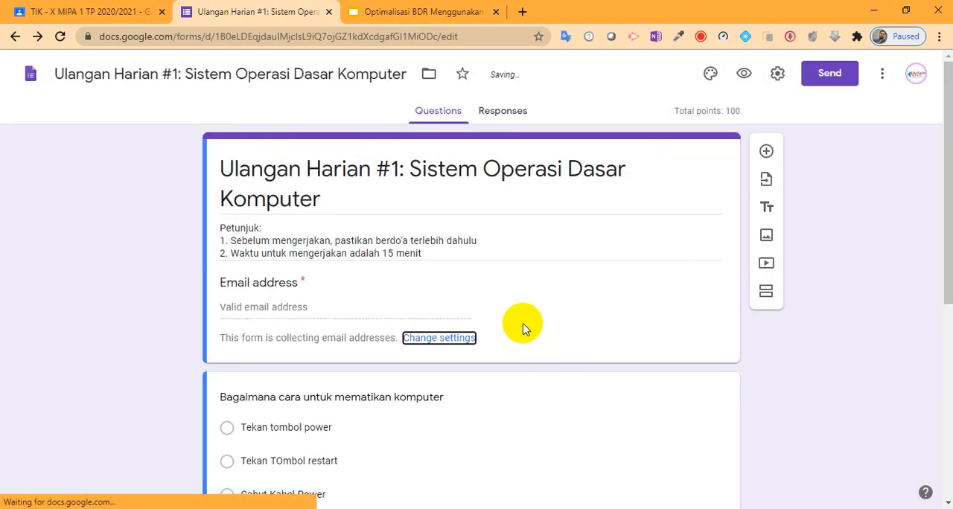
pyautogui.click(329, 12)
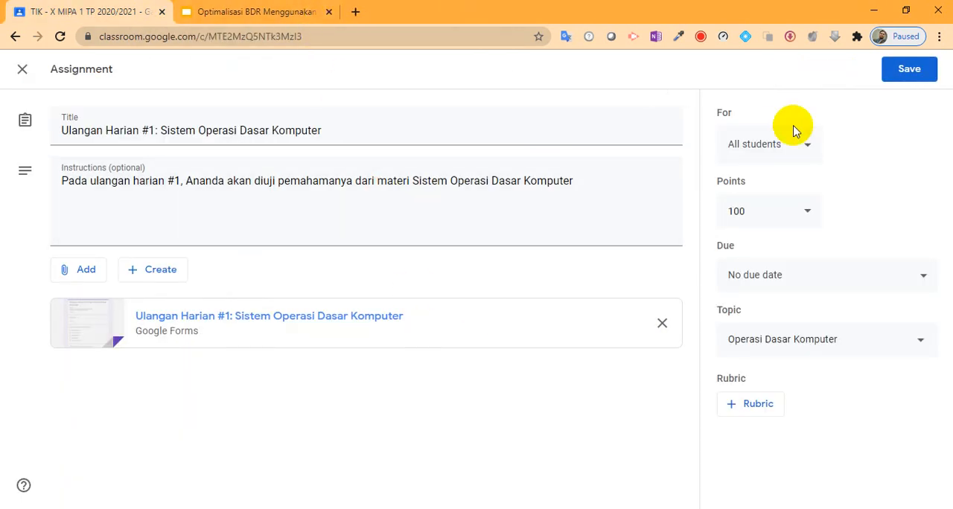
pyautogui.click(900, 71)
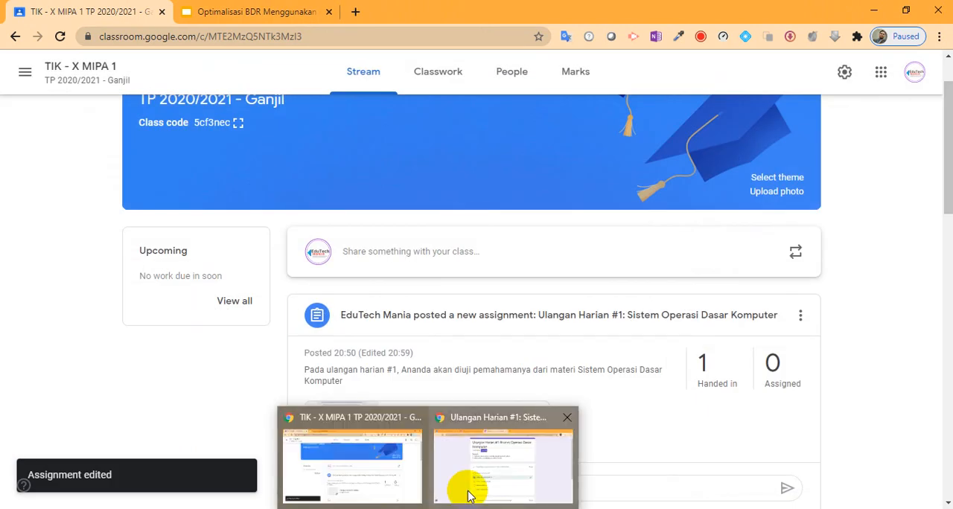
# - Switch to the student's incognito Chrome window, close the two old form tabs and reload the classwork page
pyautogui.click(468, 485)
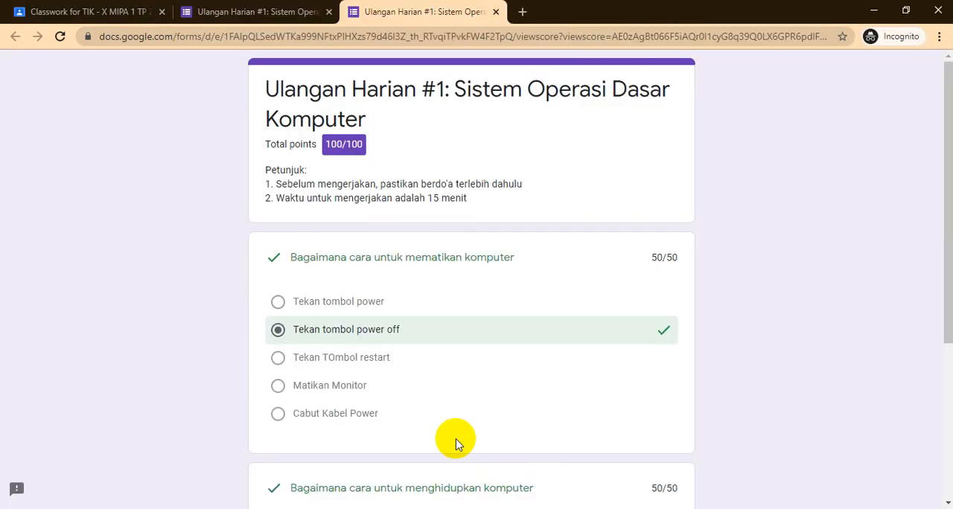
pyautogui.click(329, 12)
pyautogui.click(329, 11)
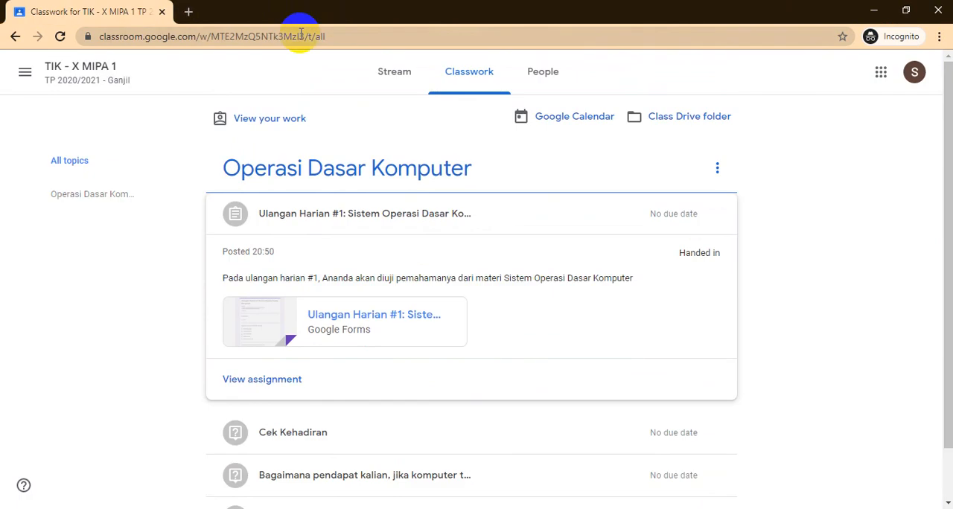
pyautogui.click(59, 35)
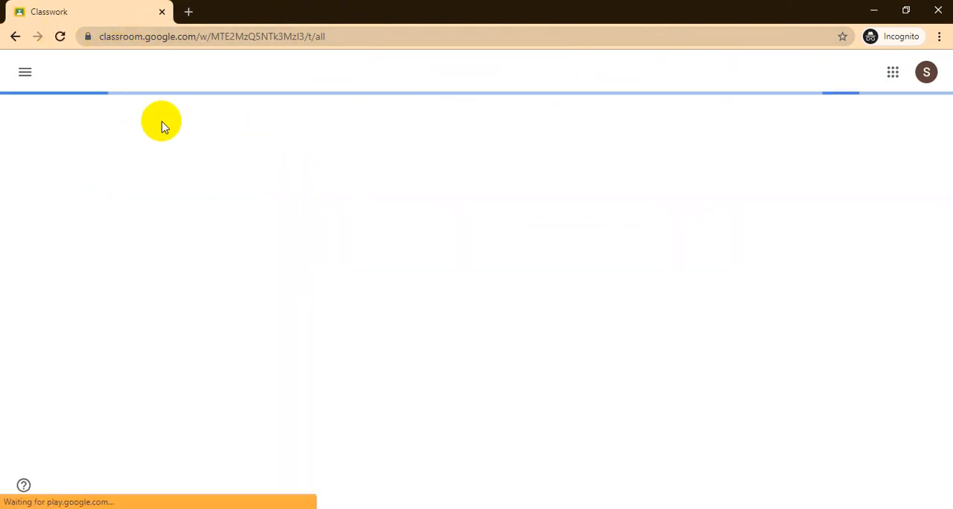
# - Expand the Ulangan Harian #1 assignment in the student's classwork and open its attached form
pyautogui.click(925, 84)
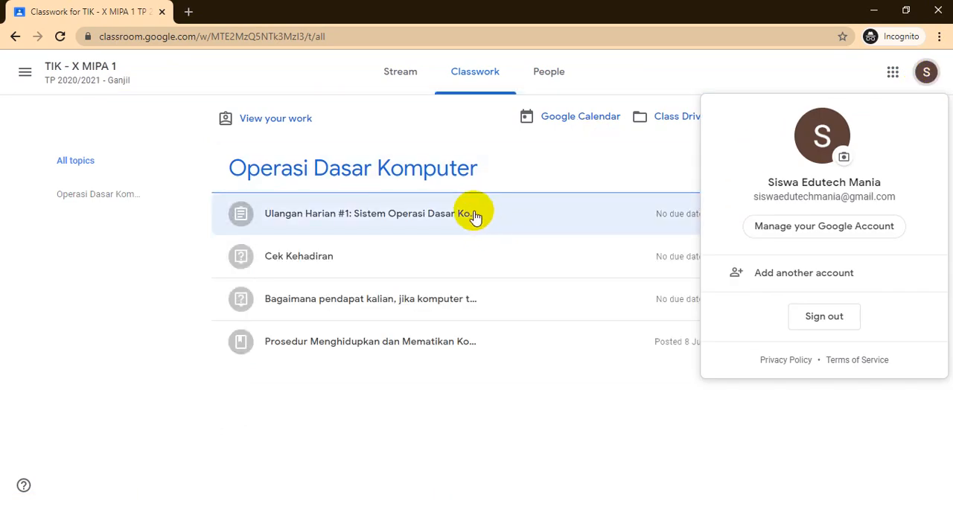
pyautogui.click(475, 216)
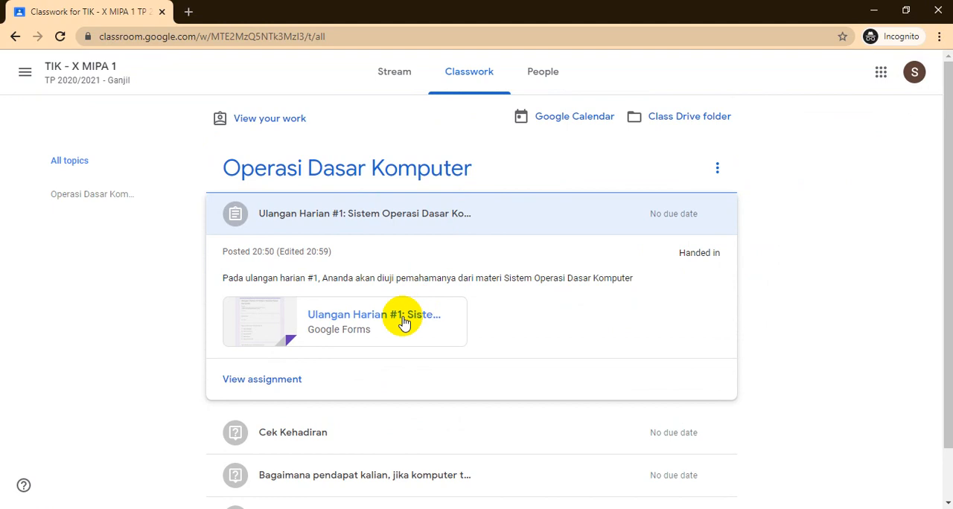
pyautogui.click(388, 316)
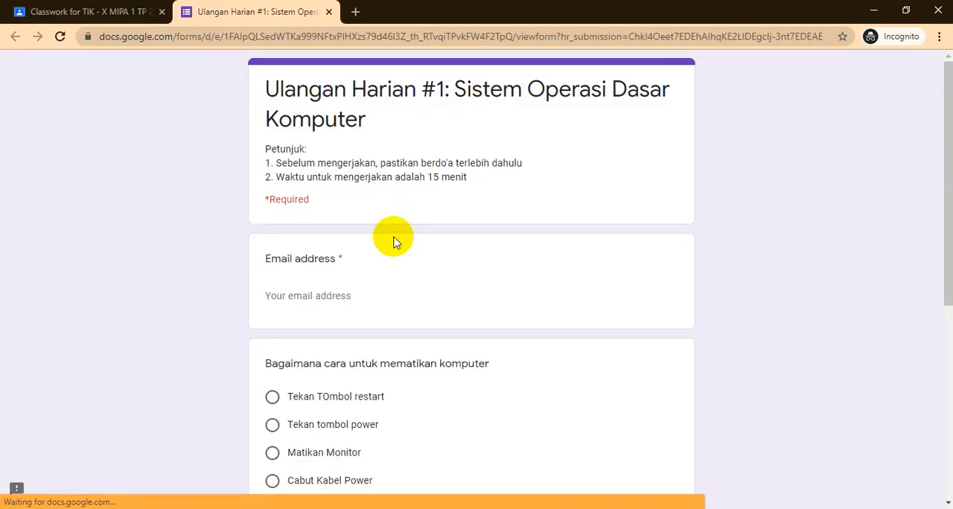
# - Copy the student account's email address from Classroom and paste it into the form's required email address question
pyautogui.click(364, 296)
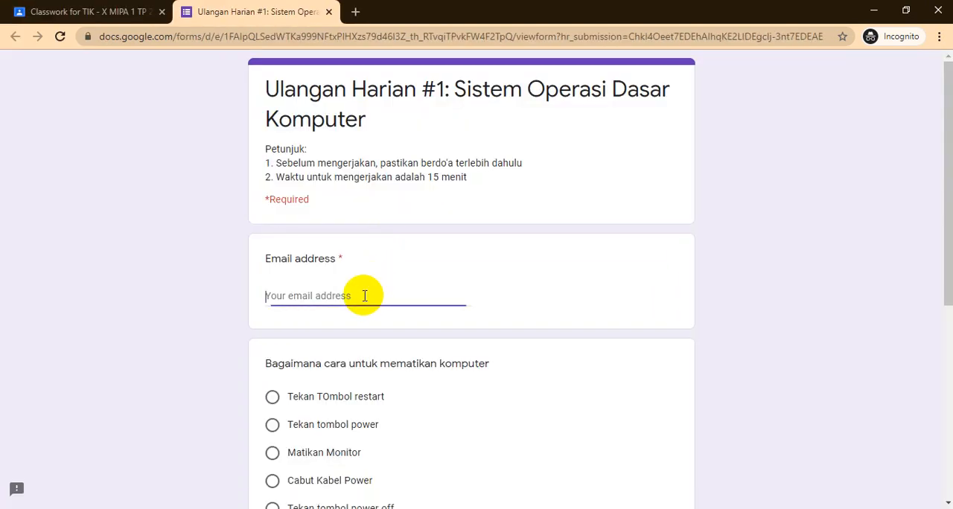
pyautogui.click(105, 12)
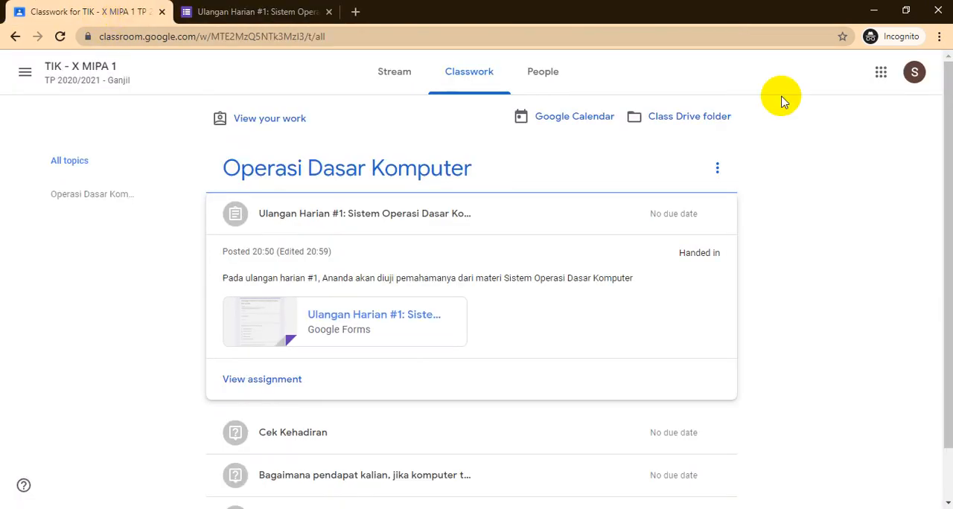
pyautogui.click(912, 74)
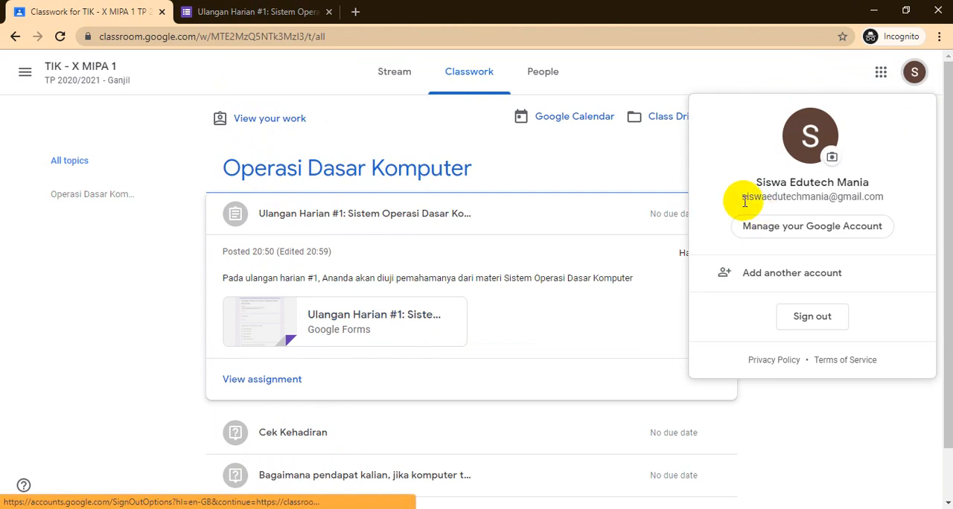
pyautogui.moveTo(741, 197); pyautogui.dragTo(865, 205)
pyautogui.rightClick(865, 198)
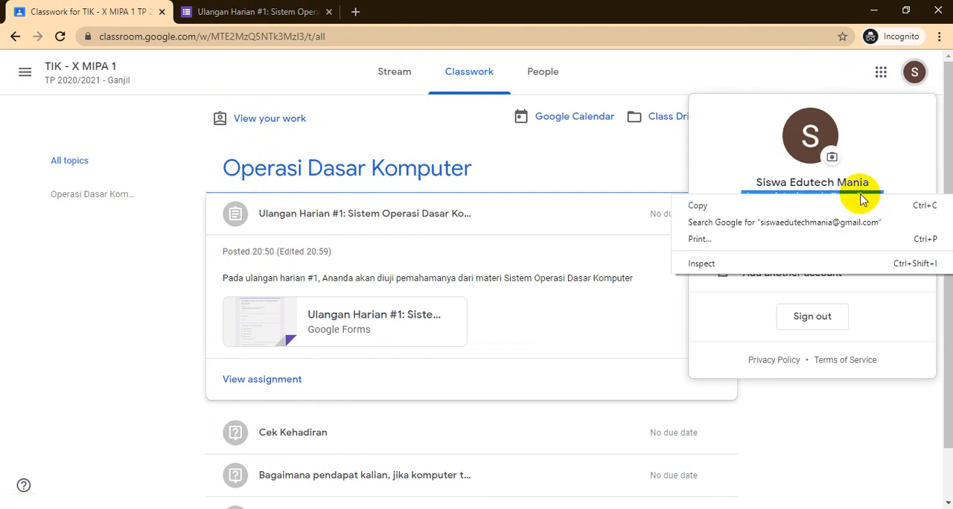
pyautogui.click(855, 210)
pyautogui.click(305, 11)
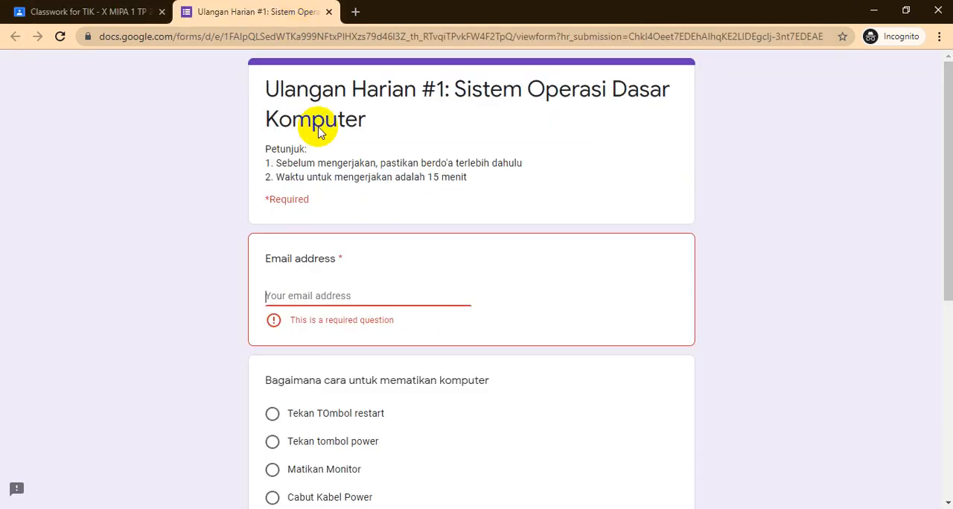
pyautogui.click(369, 277)
pyautogui.hotkey('ctrl', 'v')
# - Answer the mematikan komputer question with "Tekan tombol power off" and the menghidupkan komputer question with "Cabut Kabel Power"
pyautogui.scroll(-2, 417, 294)
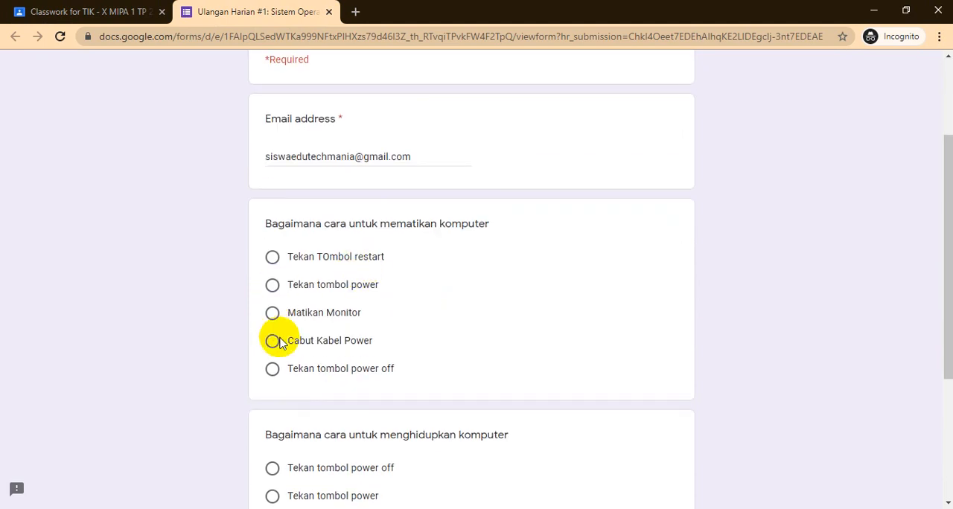
pyautogui.click(272, 369)
pyautogui.scroll(-2, 394, 301)
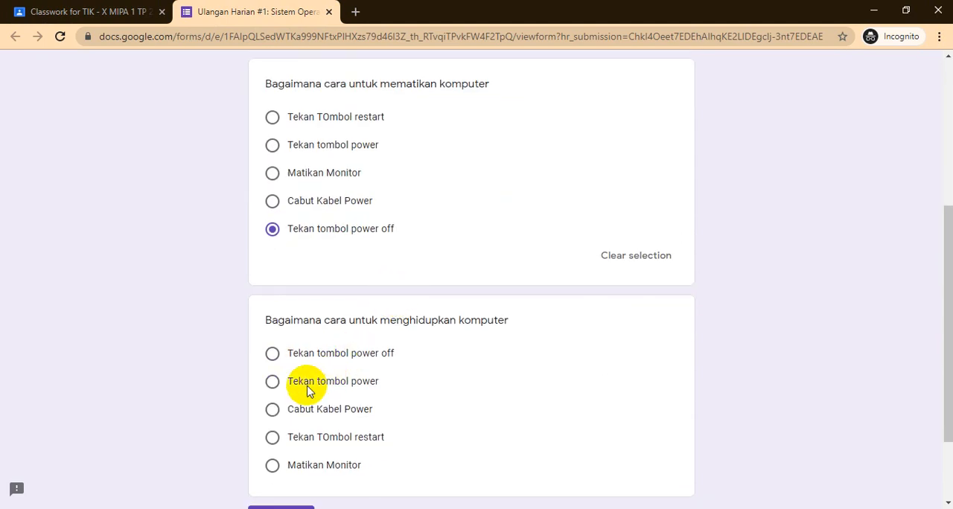
pyautogui.click(273, 410)
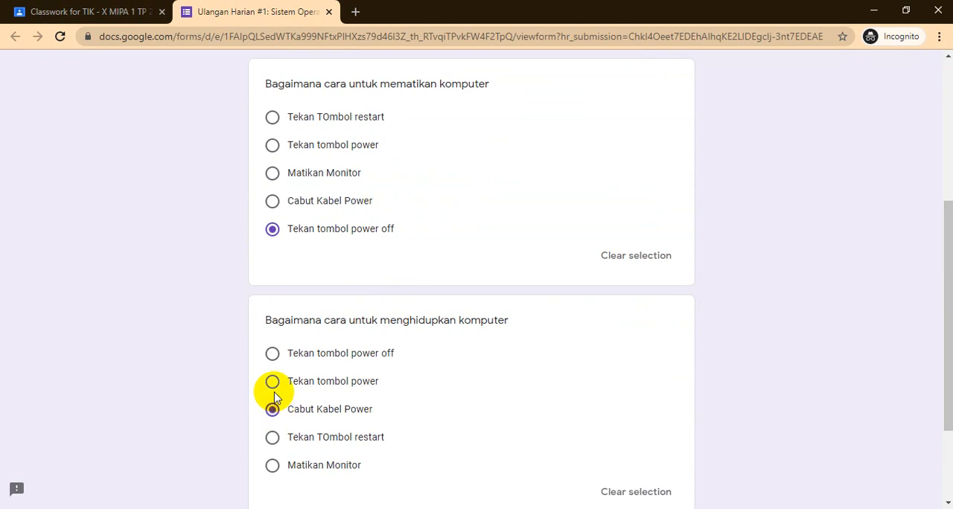
pyautogui.scroll(-2, 393, 270)
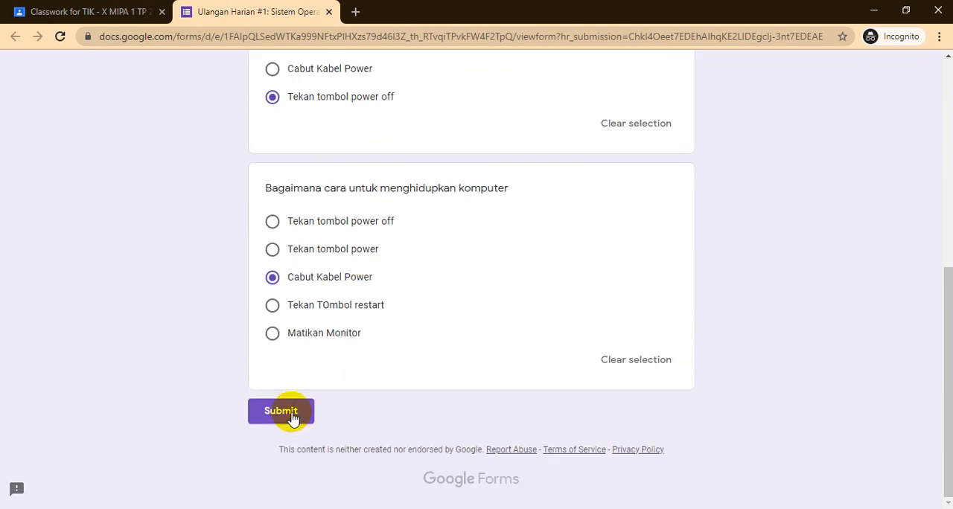
# - Submit the completed Ulangan Harian #1 form, close its tab and dismiss the account details on the student's classwork page
pyautogui.click(286, 412)
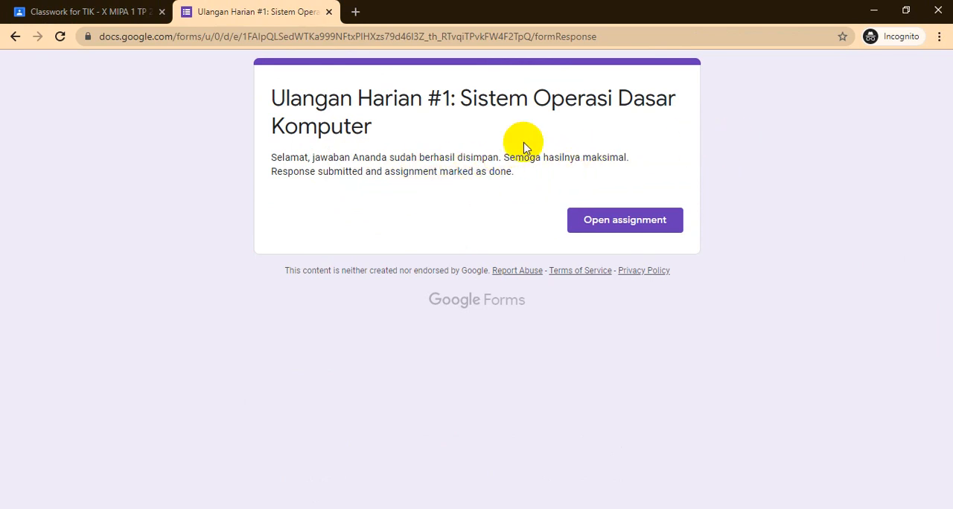
pyautogui.click(329, 12)
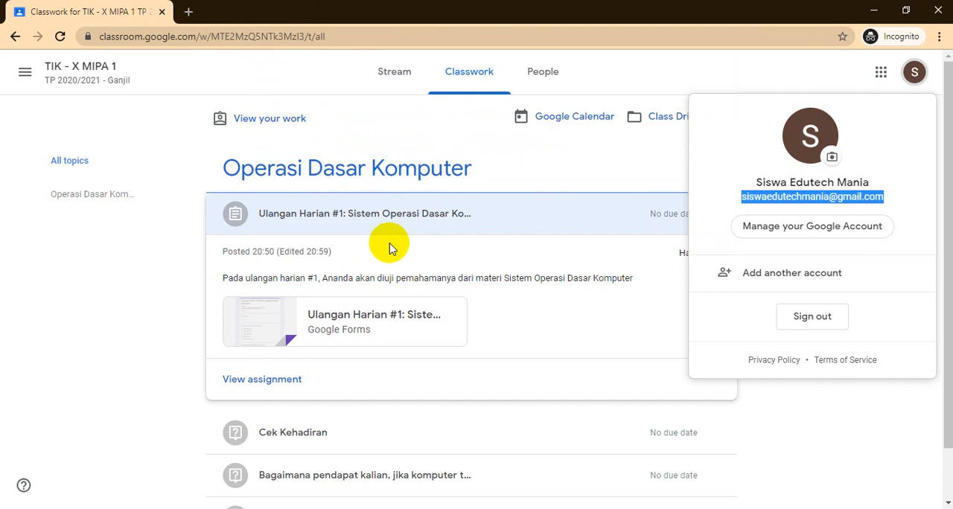
pyautogui.click(93, 256)
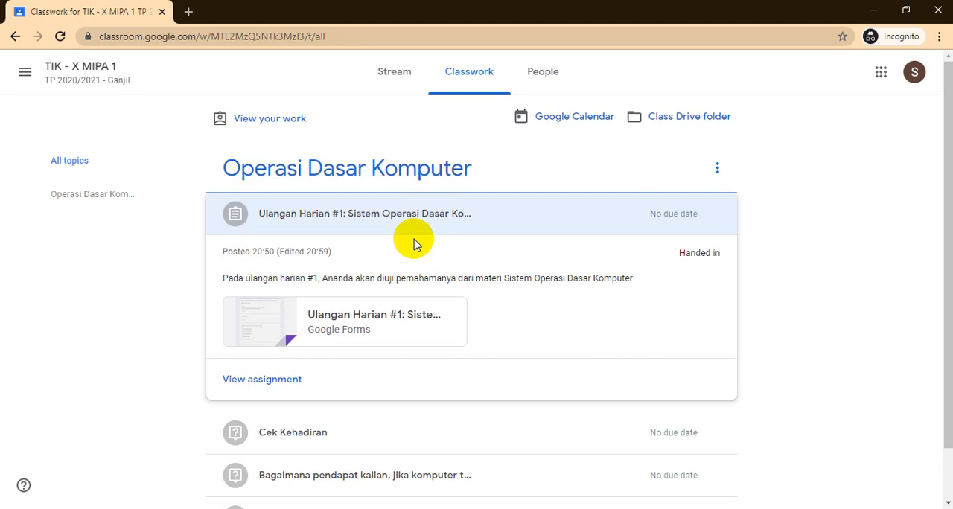
# - Reopen the Ulangan Harian #1 form to check whether a second response is allowed, and return to the student's maximized classwork page
pyautogui.click(404, 318)
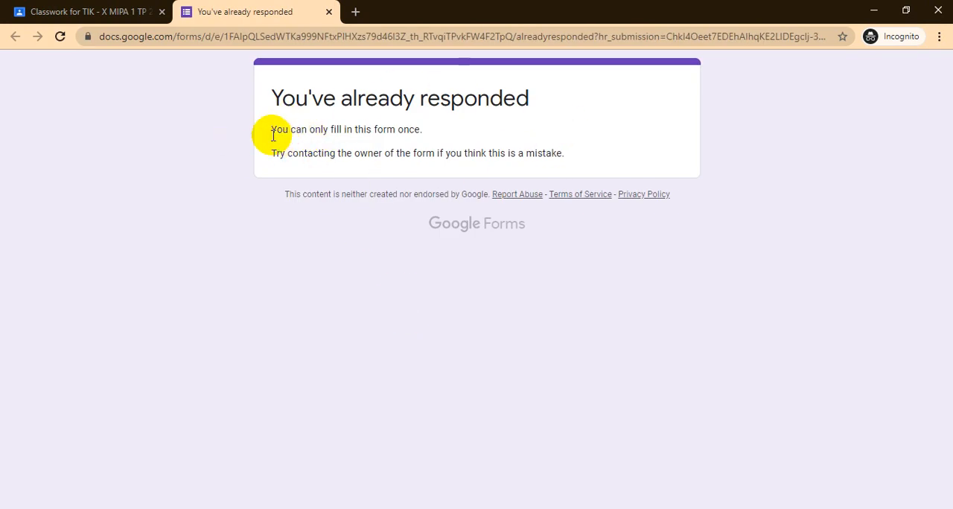
pyautogui.moveTo(269, 132); pyautogui.dragTo(441, 138)
pyautogui.click(462, 132)
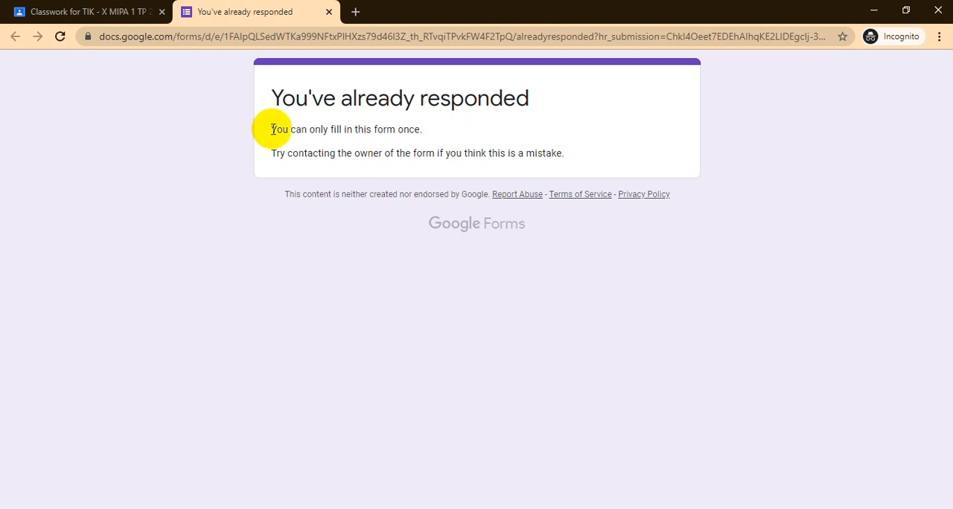
pyautogui.moveTo(271, 129); pyautogui.dragTo(437, 137)
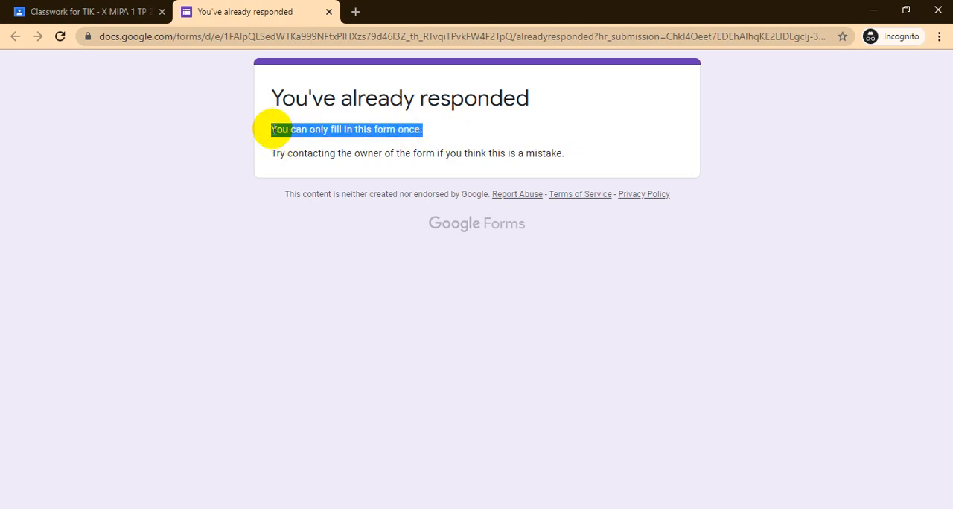
pyautogui.click(271, 128)
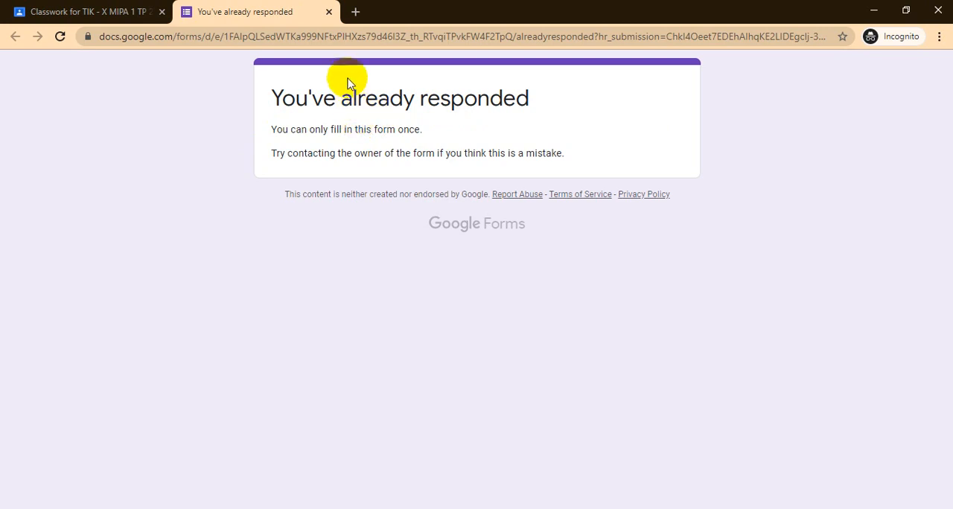
pyautogui.click(329, 13)
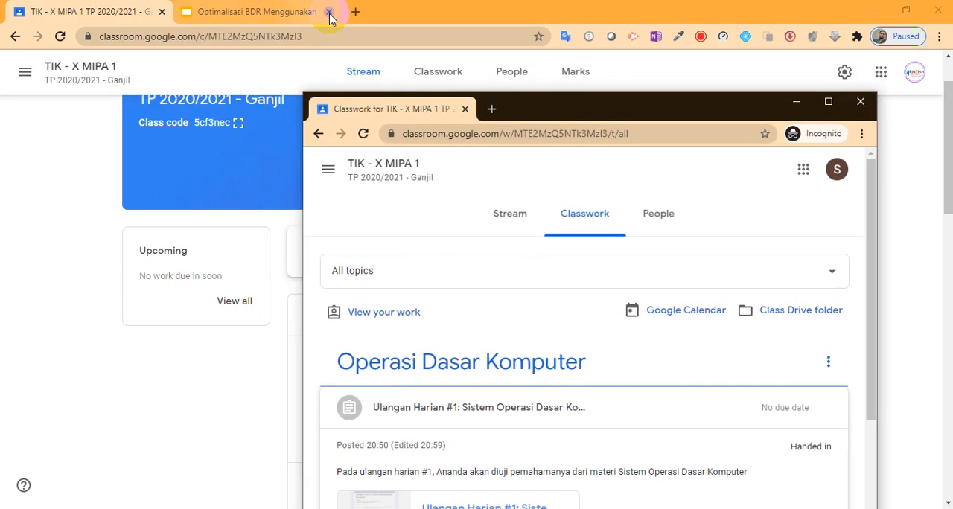
pyautogui.click(826, 108)
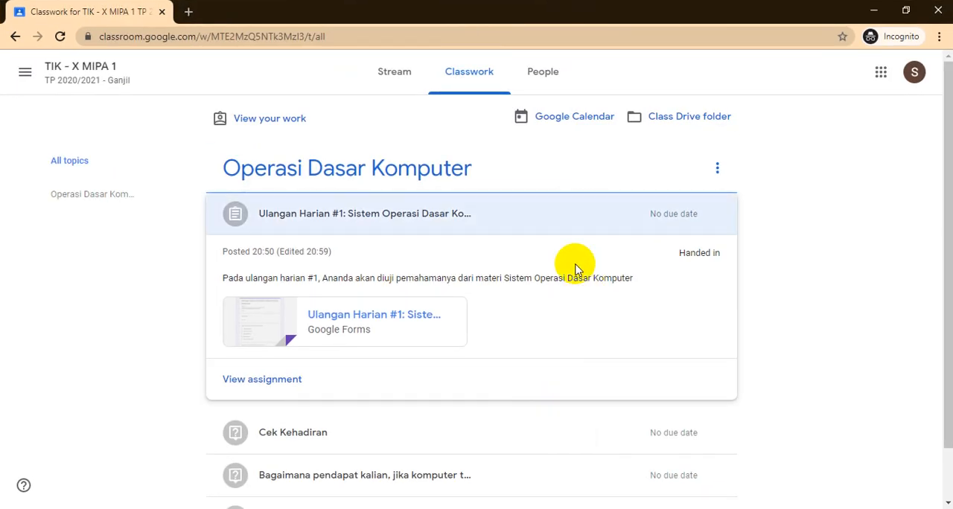